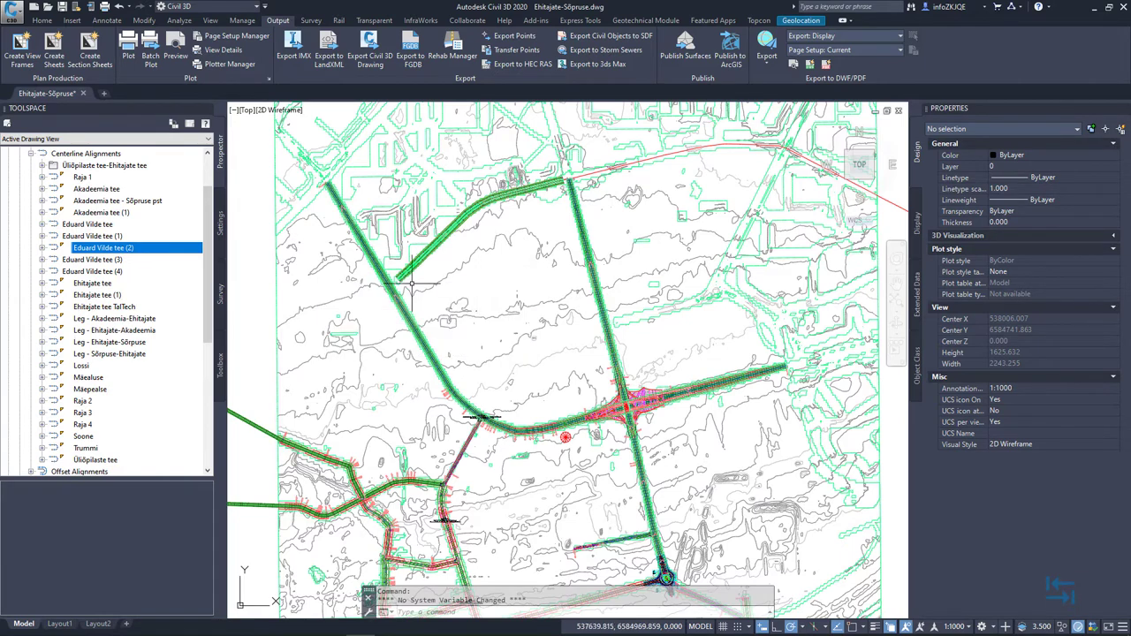
key(Escape)
scroll(522, 290, down, 2)
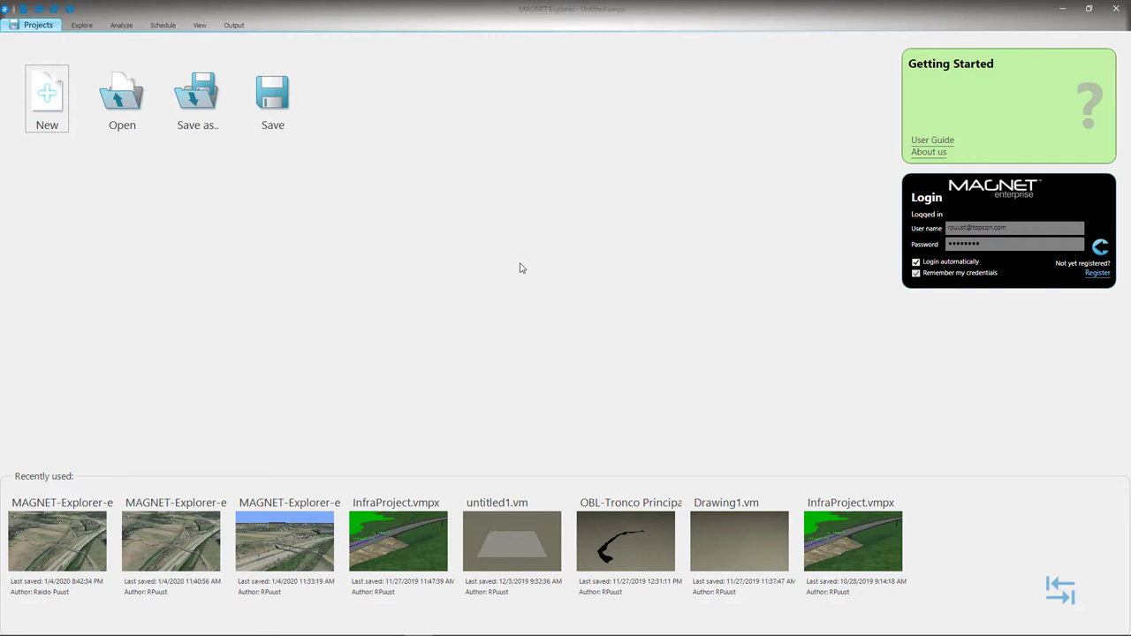
- Switch to MAGNET Explorer, start a file import and select Akadeemia-Sõpruse.xml from the final folder
click(81, 25)
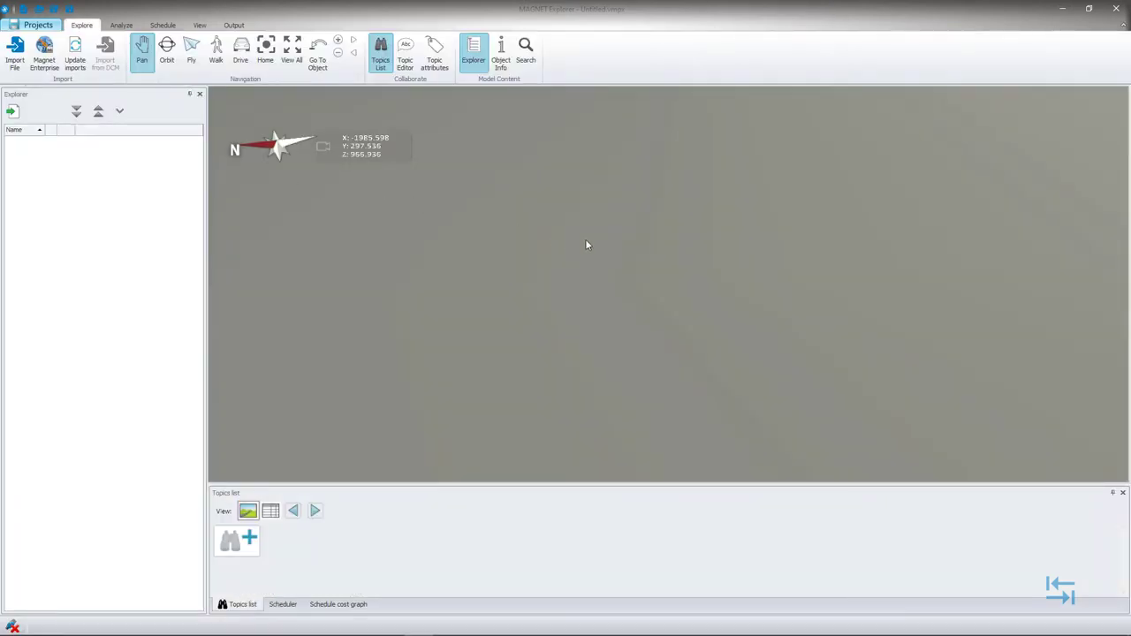
click(14, 53)
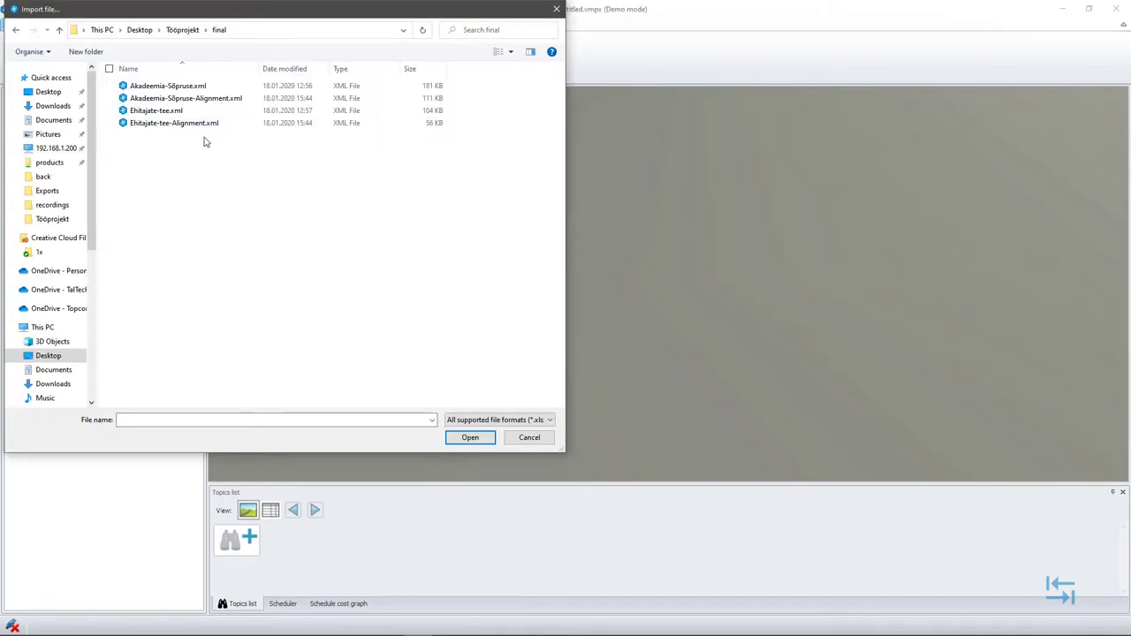
click(174, 88)
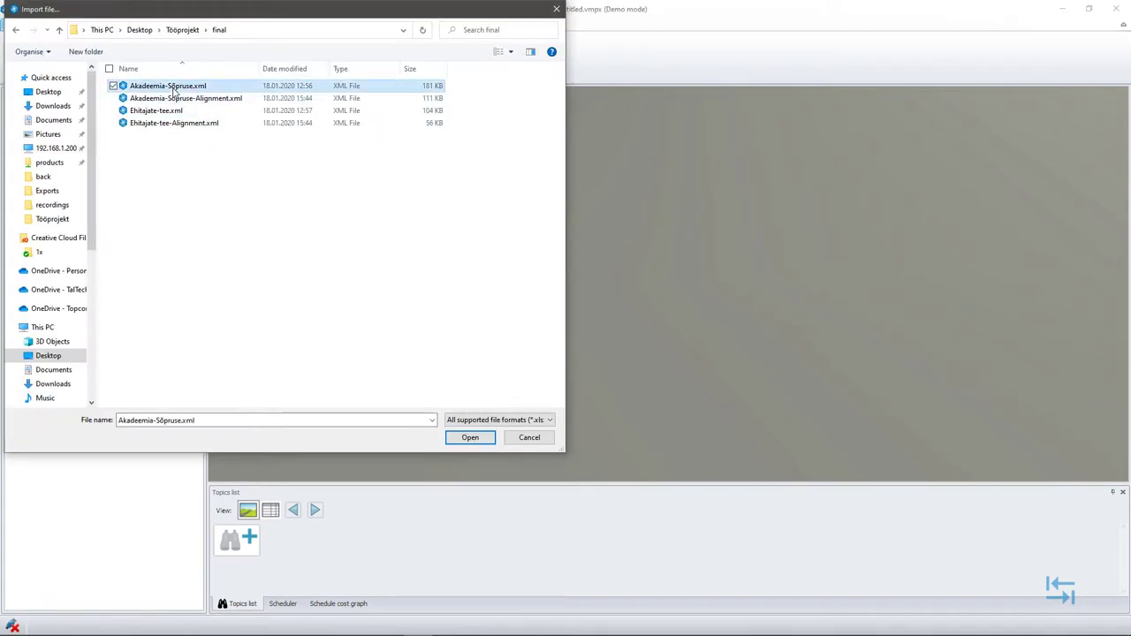
click(113, 98)
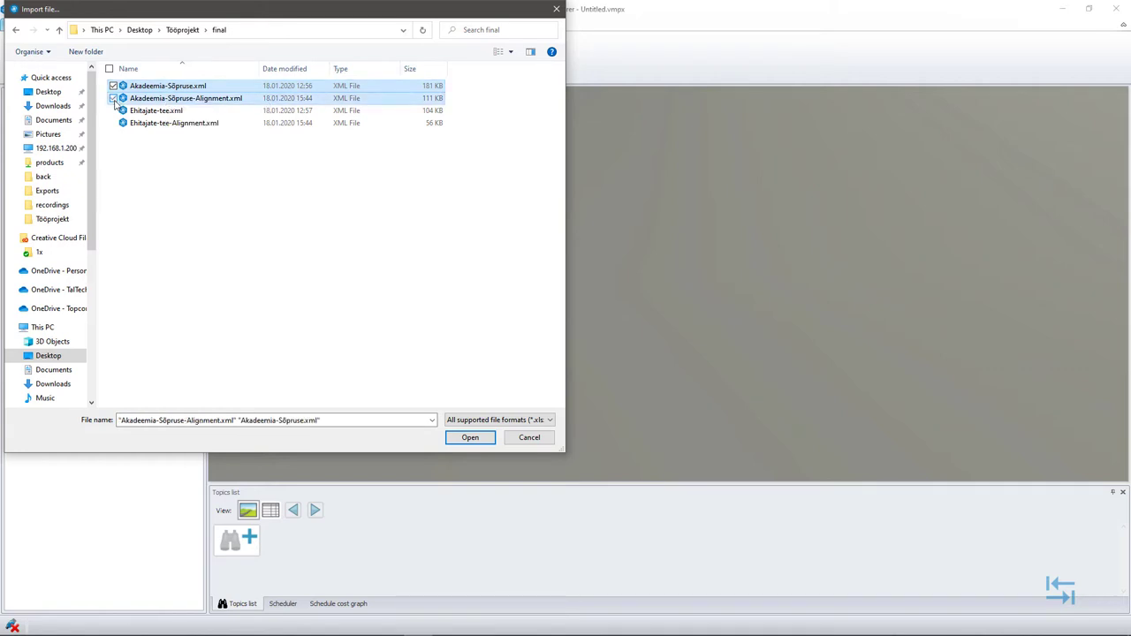
click(113, 110)
click(113, 123)
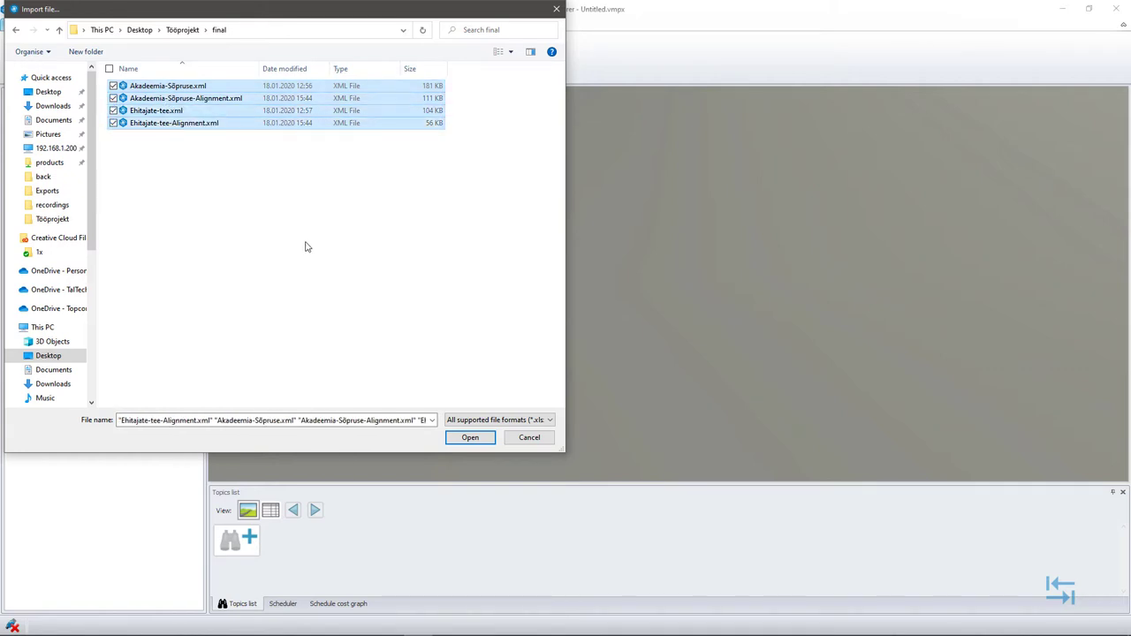
click(113, 98)
click(113, 110)
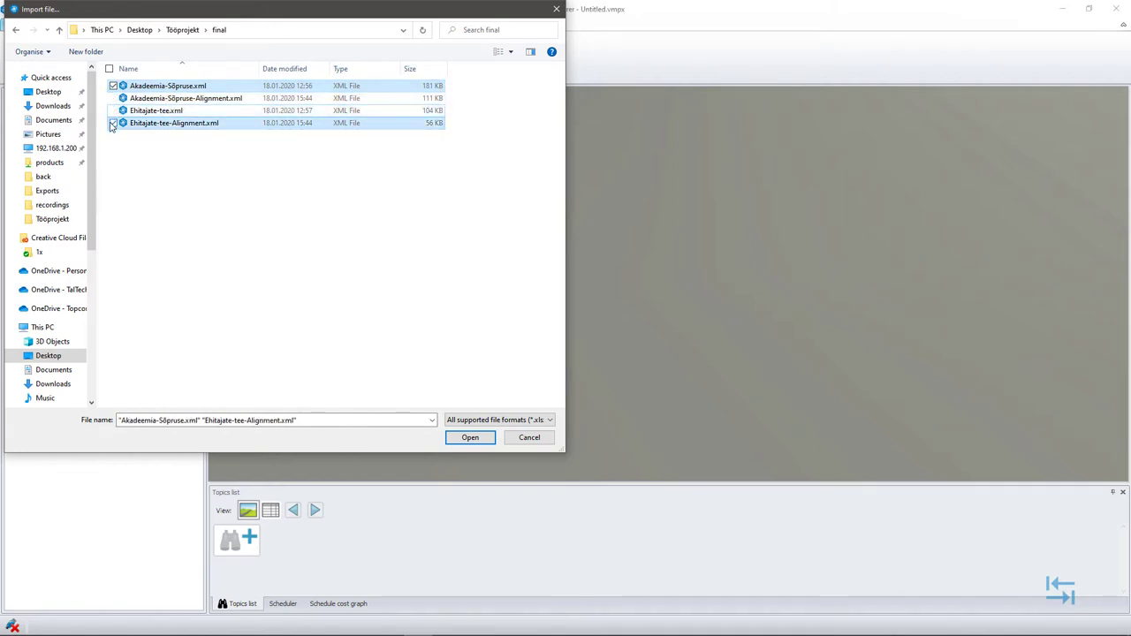
click(113, 123)
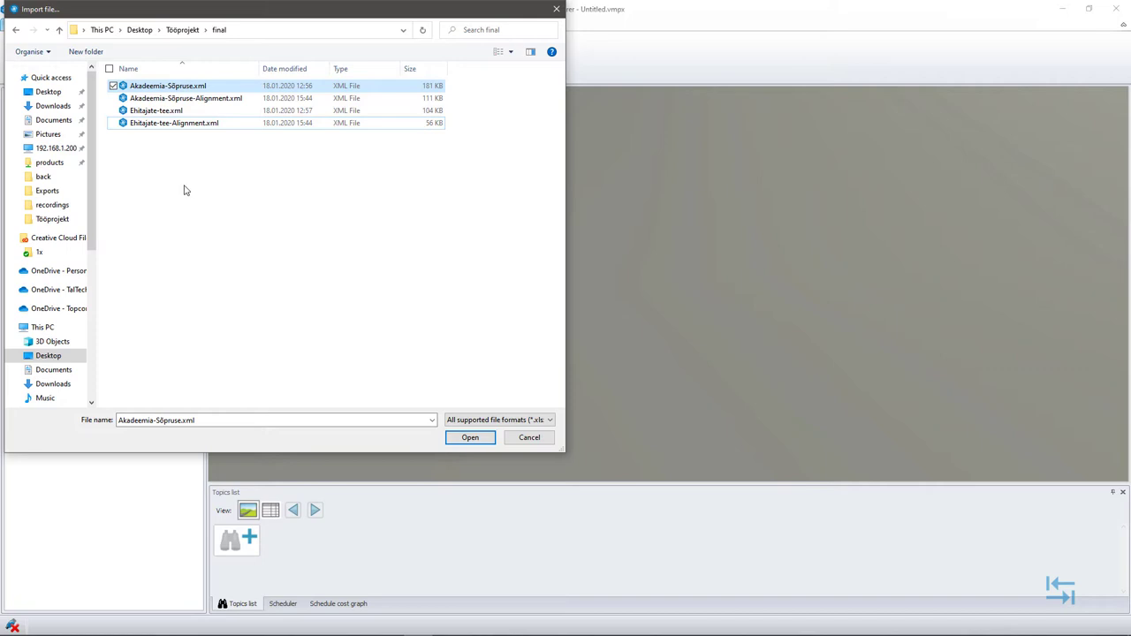
- Load the selected Akadeemia-Sõpruse.xml for import and set its group name to Design/Roads/Akadeemia-Sõpruse/Surface
click(469, 439)
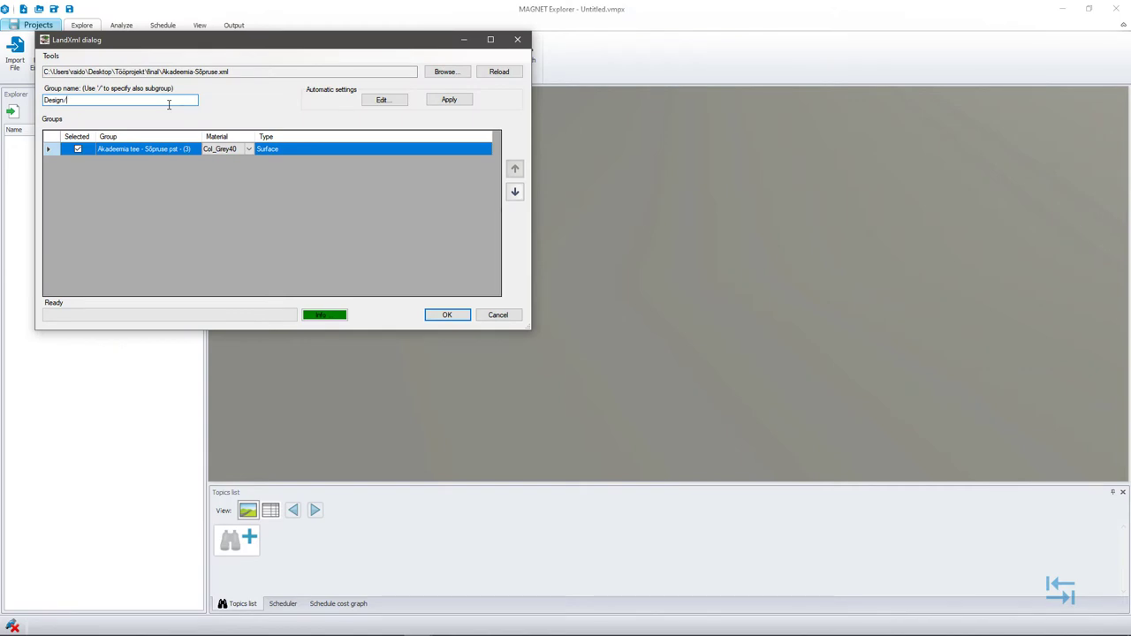
text(Roads/Akadeemia-Sõpruse/Surface)
key(ctrl+a)
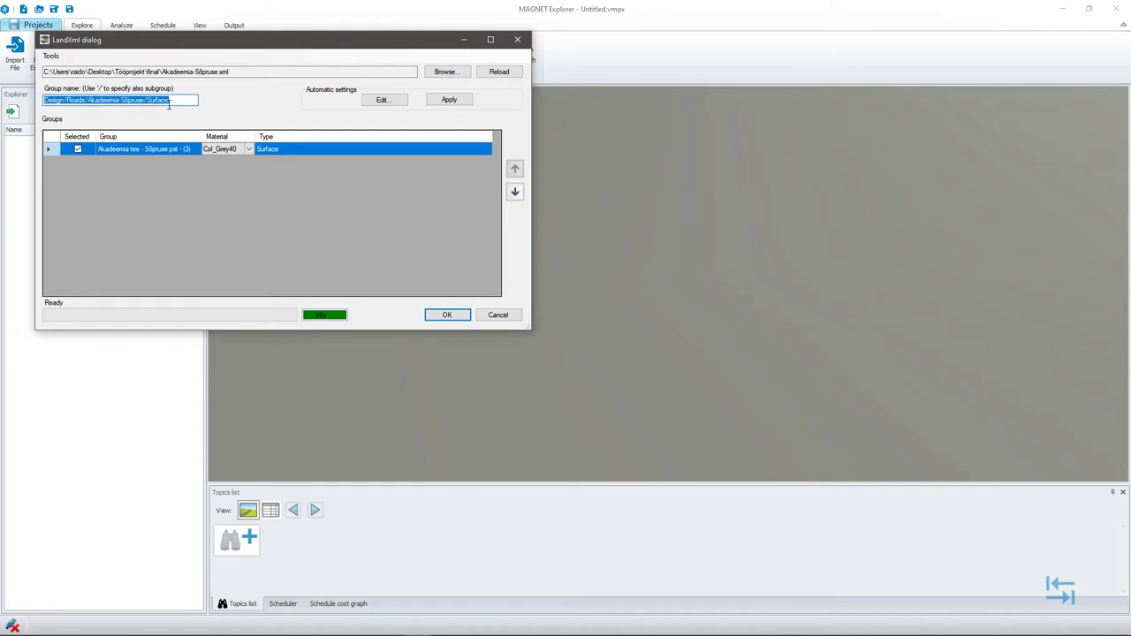
drag(180, 99, 53, 102)
click(175, 100)
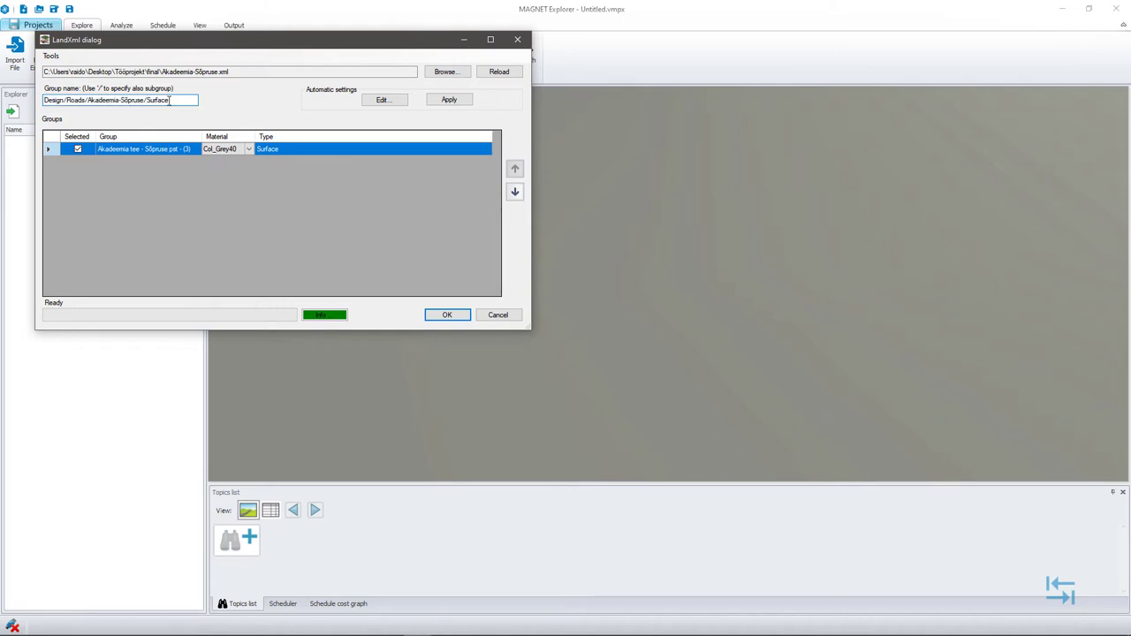
drag(175, 100, 46, 101)
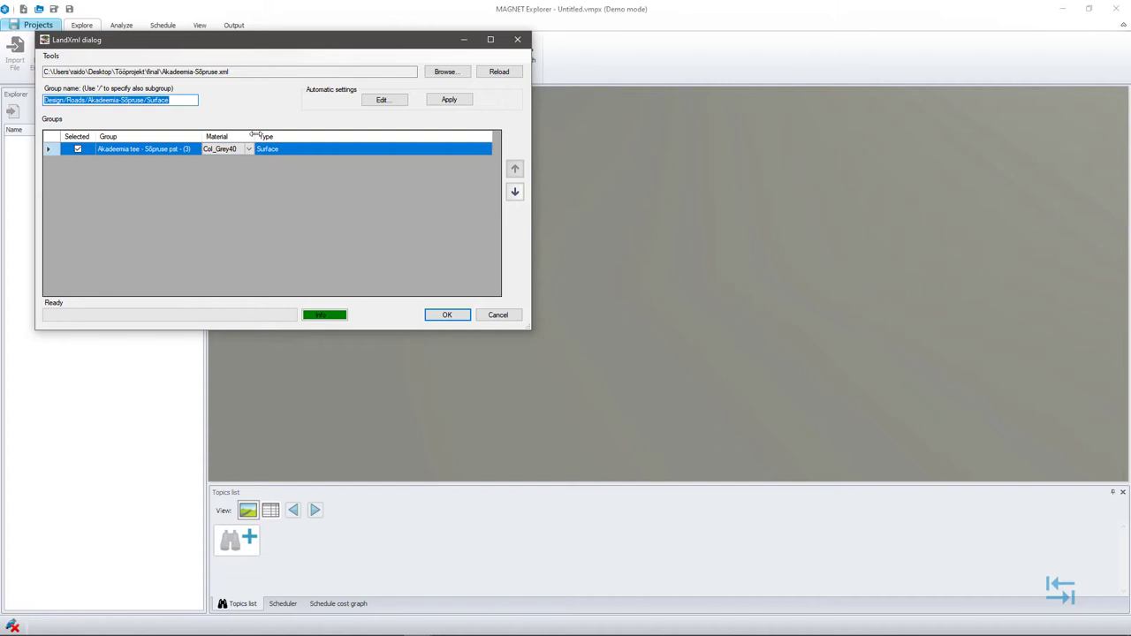
- Widen the Group and Material columns and import the Akadeemia-Sõpruse surface with the Col_Grey40 material
drag(255, 135, 283, 135)
drag(202, 136, 215, 135)
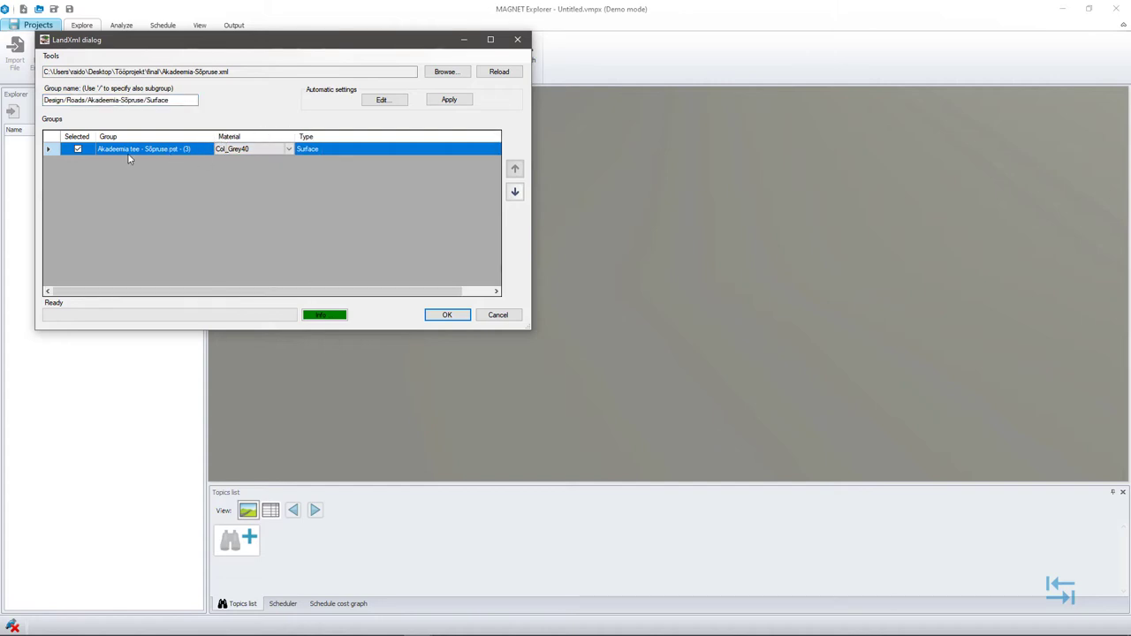
click(216, 156)
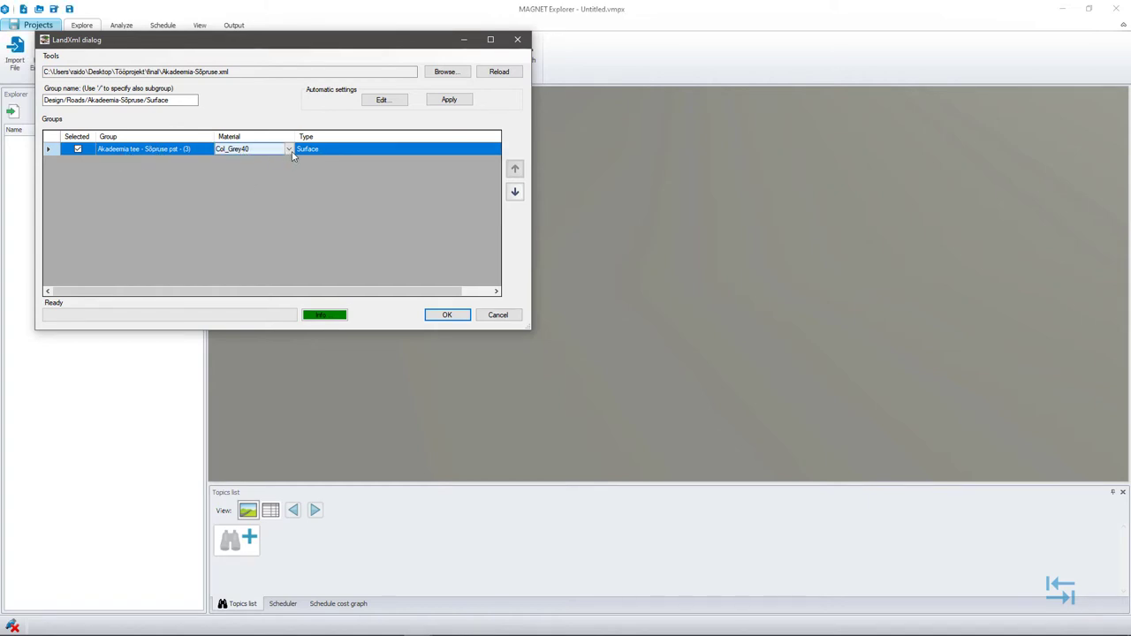
click(288, 149)
click(288, 150)
click(457, 316)
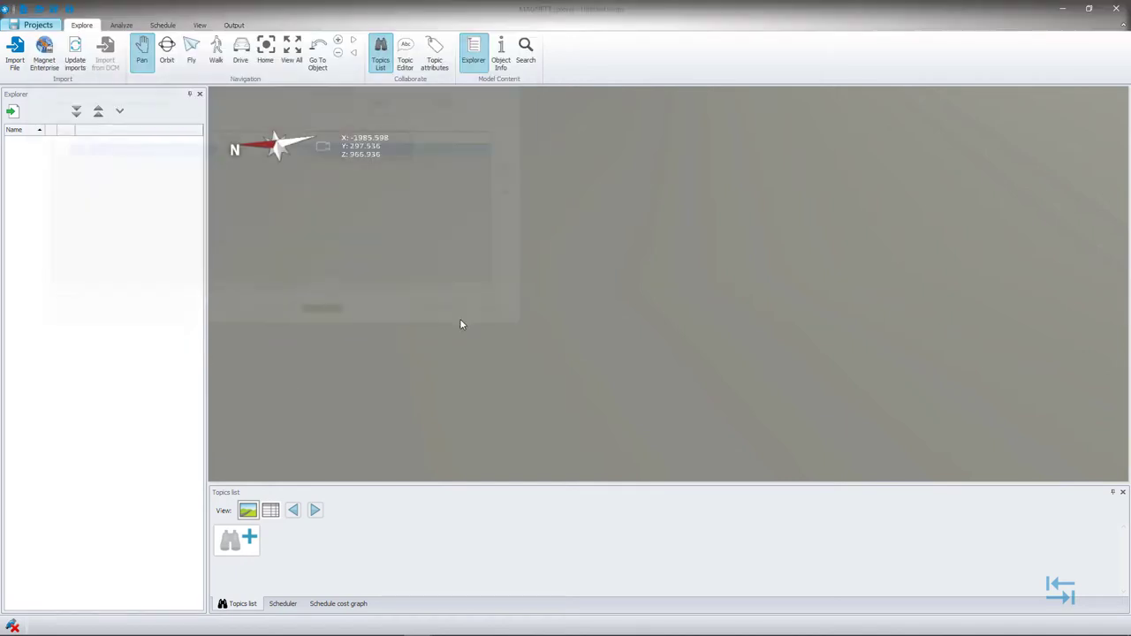
scroll(623, 335, up, 2)
scroll(632, 315, up, 2)
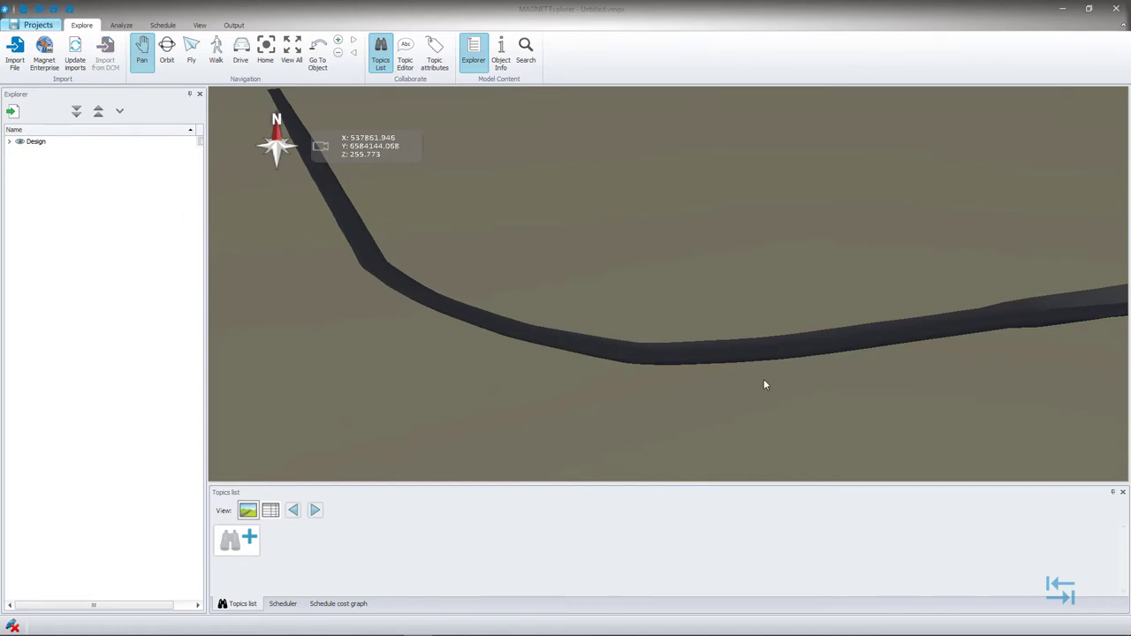
- Load Akadeemia-Sõpruse-Alignment.xml for import and set its group name to Design/Roads/Akadeemia-Sõpruse/Alignment
click(12, 111)
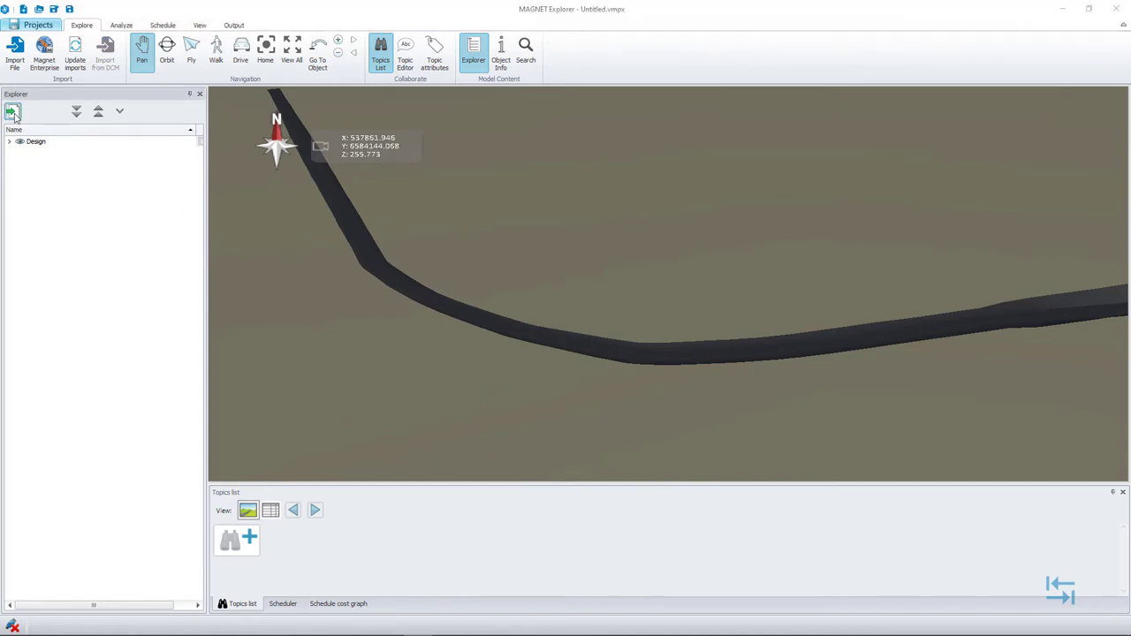
click(232, 103)
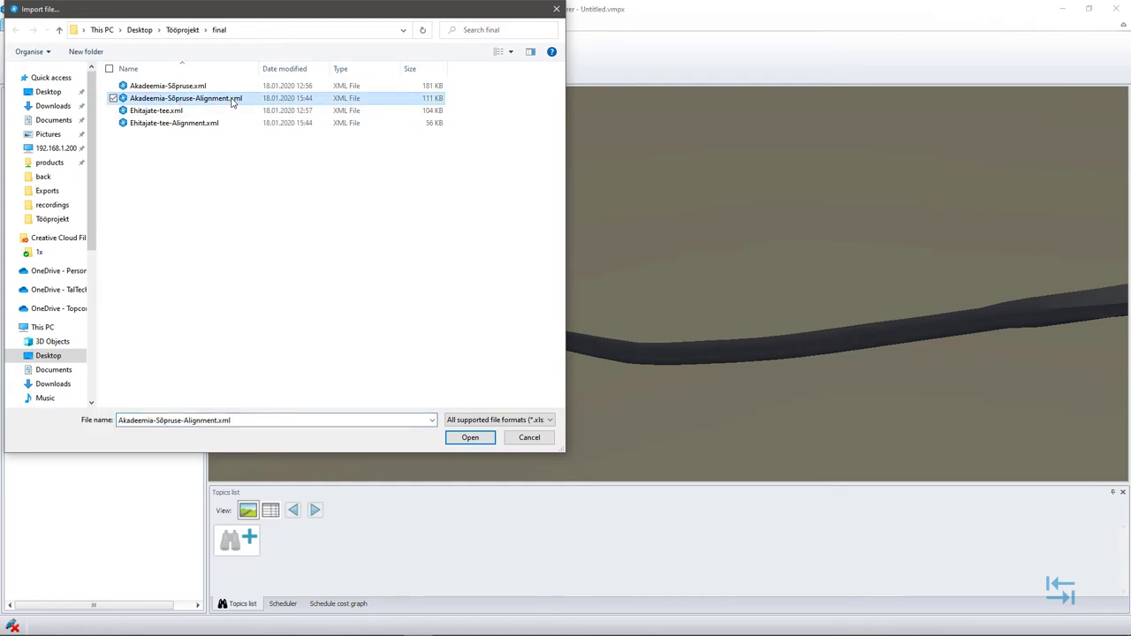
click(469, 438)
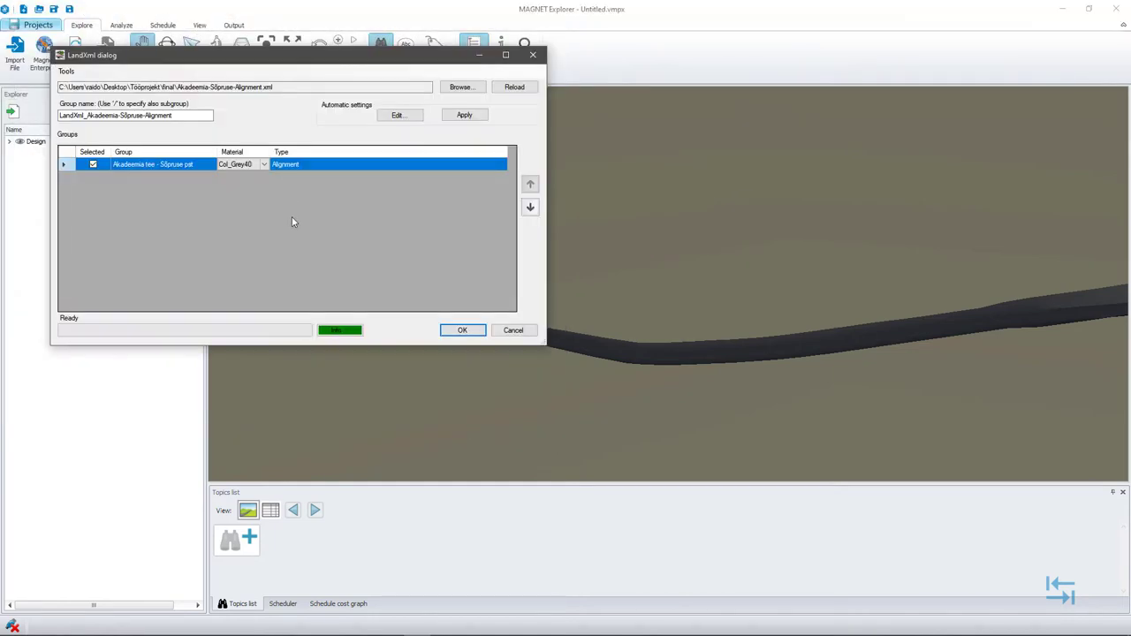
click(160, 116)
key(ctrl+a)
text(Design/Roads/Akademeia-Sõpruse/Surface)
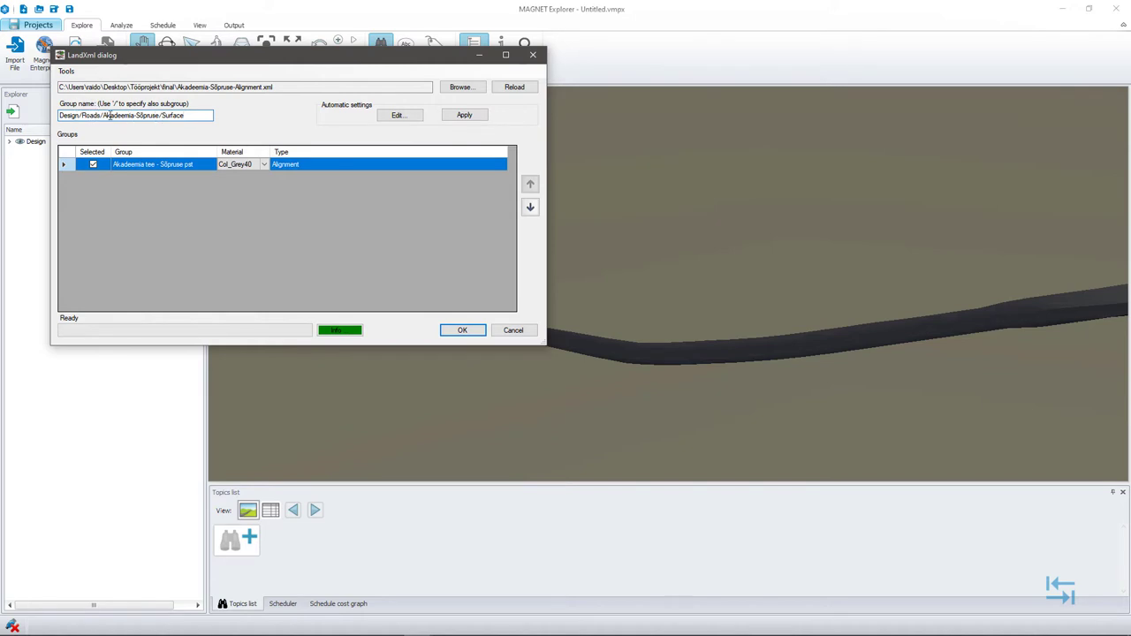
drag(162, 116, 218, 119)
text(Alignment)
drag(60, 116, 201, 116)
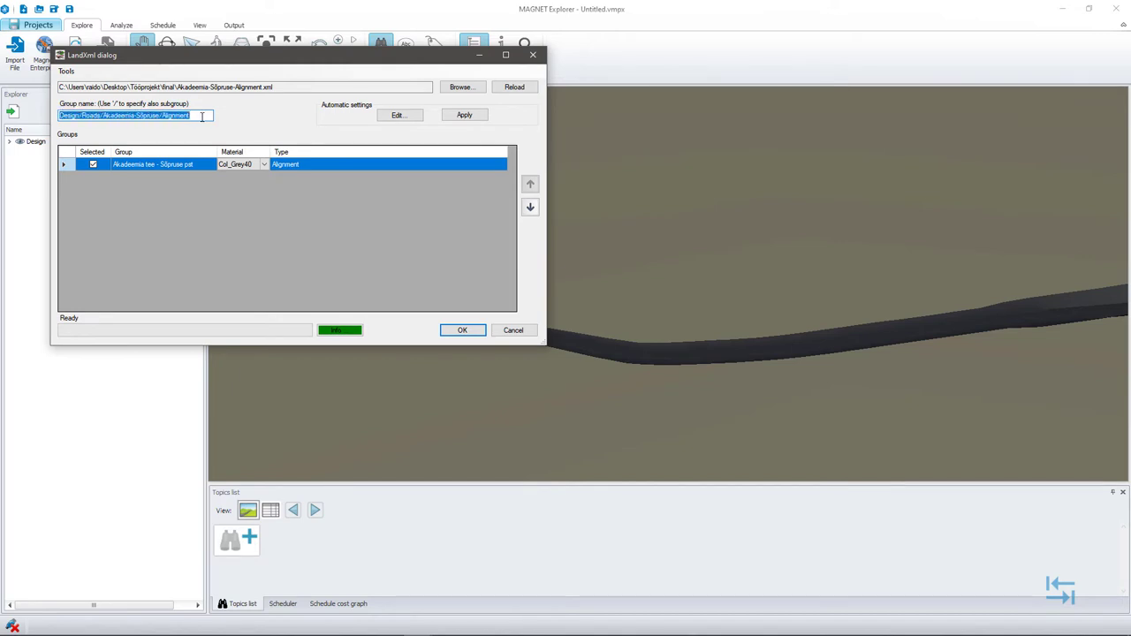
key(End)
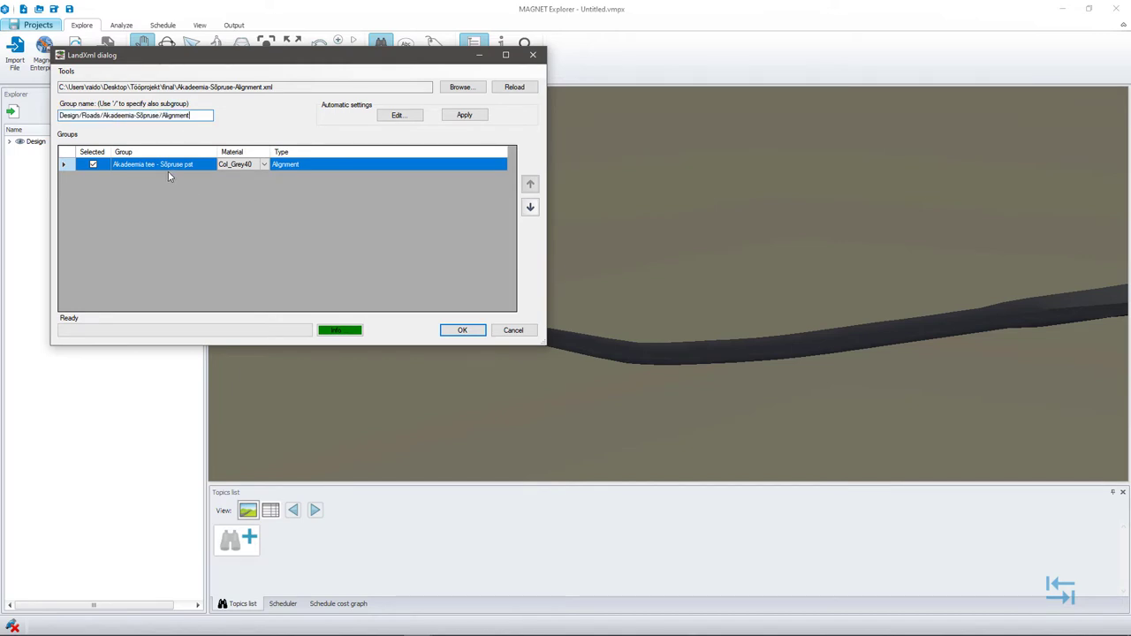
- Assign the Col_Red40 material to the Akadeemia-Sõpruse alignment and import it
click(263, 164)
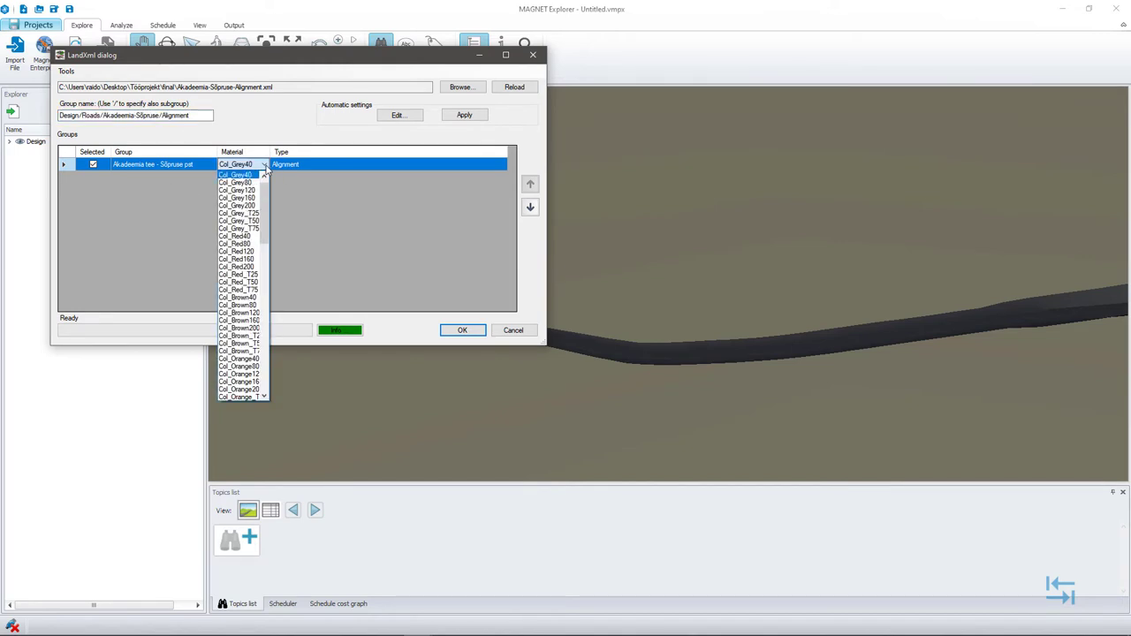
click(240, 236)
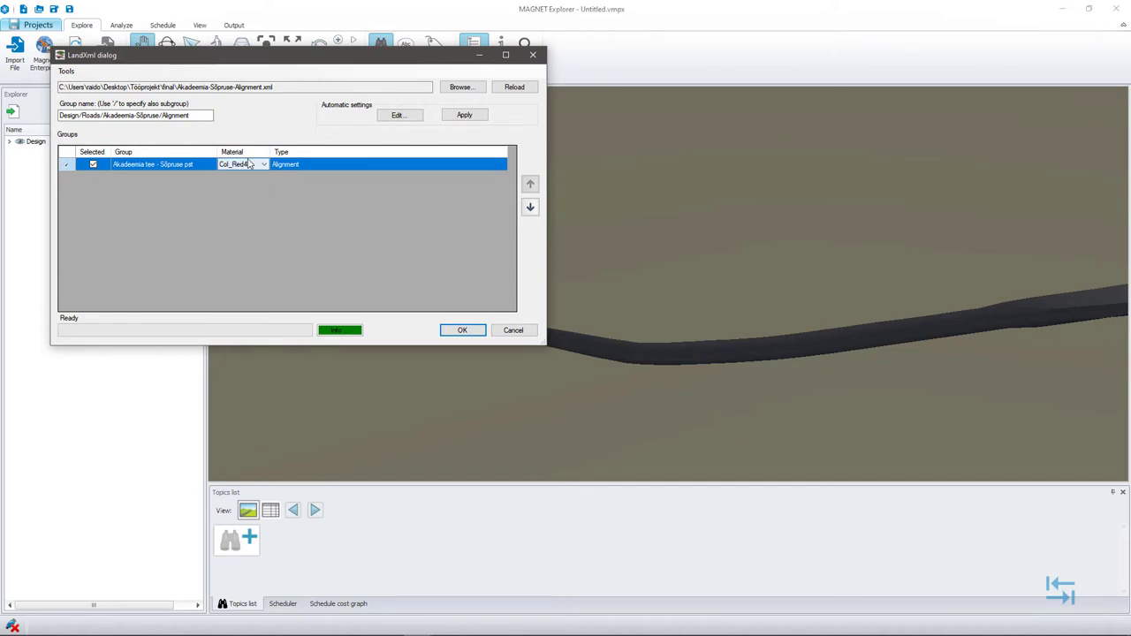
click(469, 331)
scroll(650, 351, down, 3)
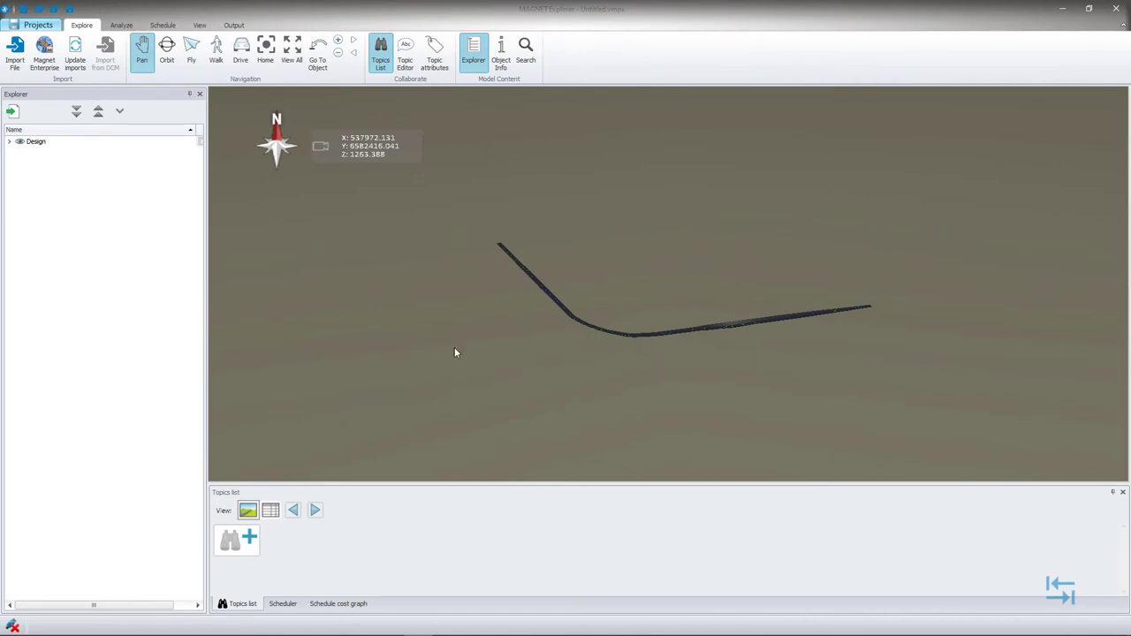
- Load Ehitajate-tee.xml for import and set its surface material to Col_Orange40
click(11, 58)
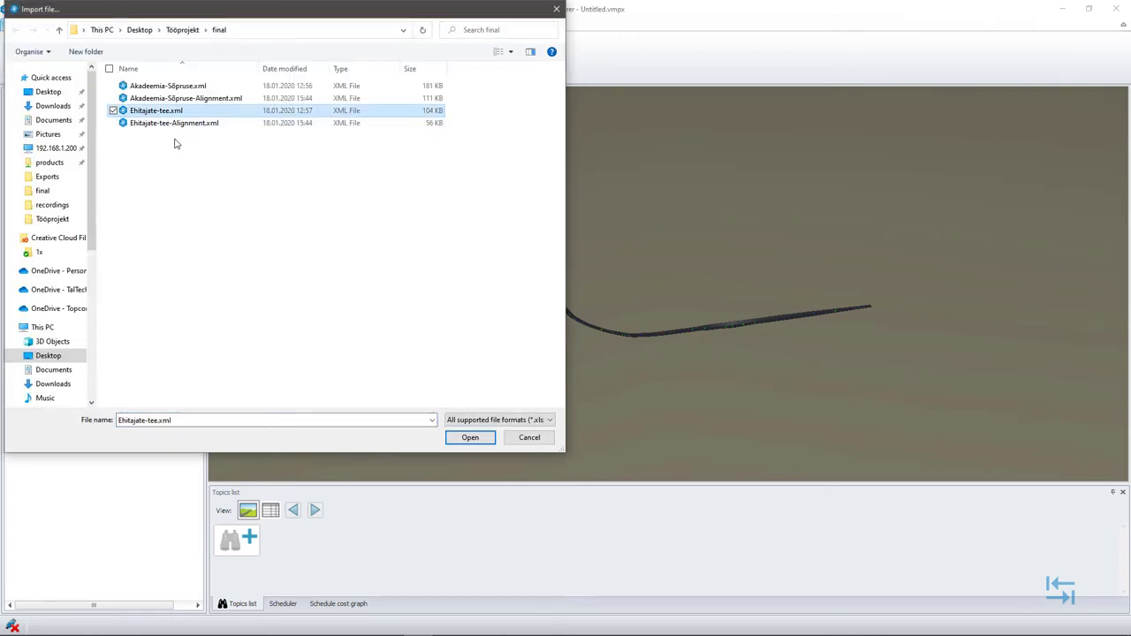
click(469, 437)
click(281, 180)
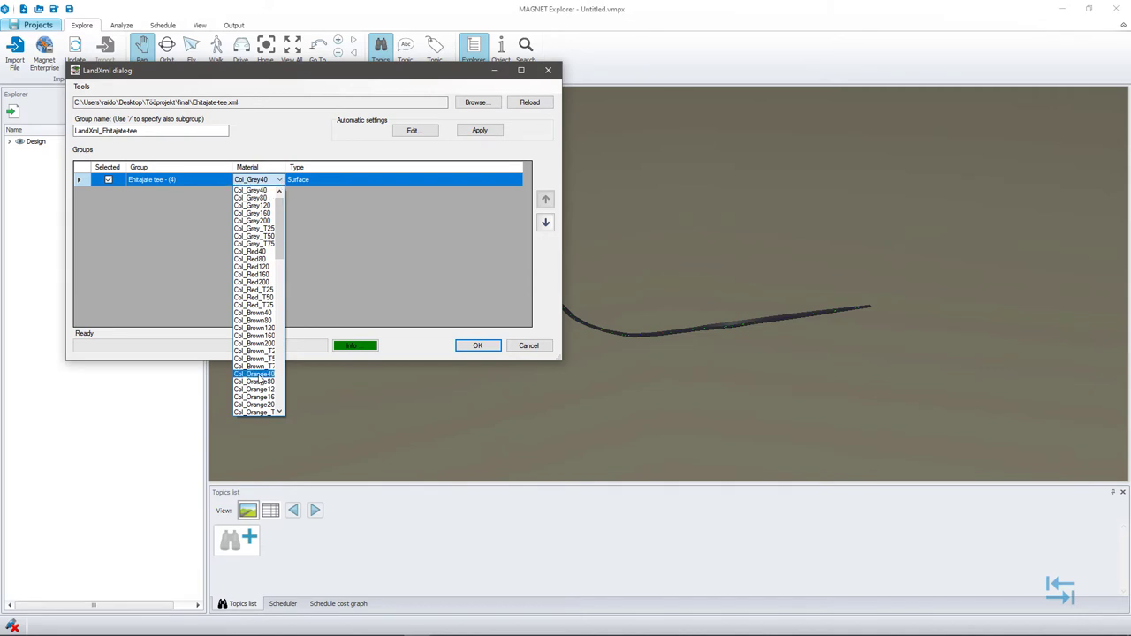
click(262, 378)
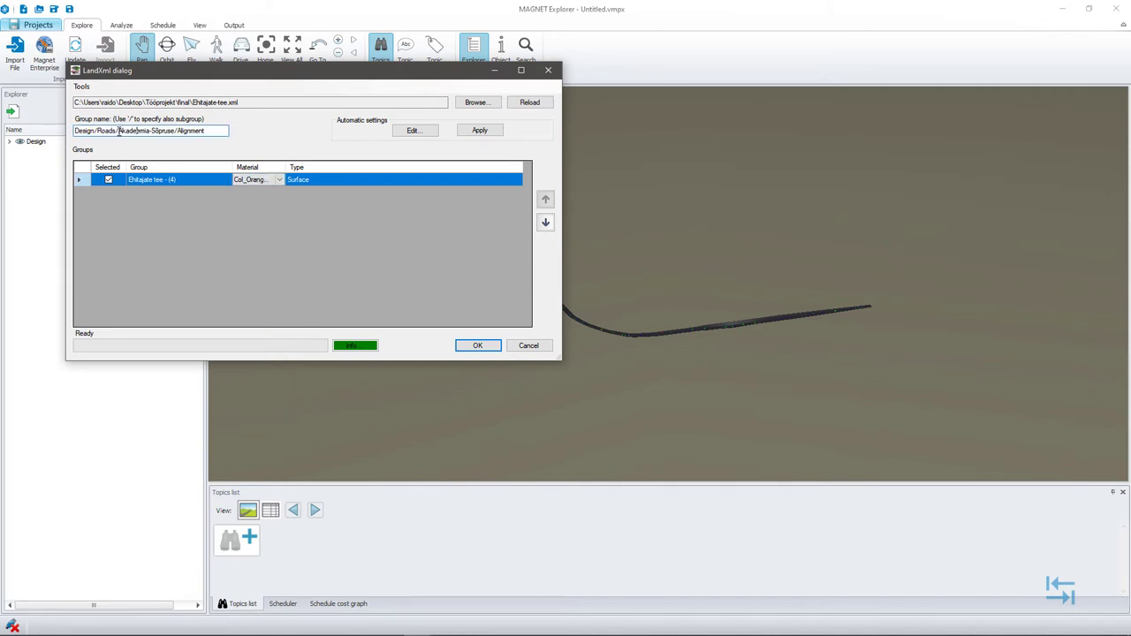
- Set the group name to Design/Roads/Ehitajate-tee/Surface and import the Ehitajate tee surface
drag(118, 131, 216, 130)
text(Ehitajate-tee/)
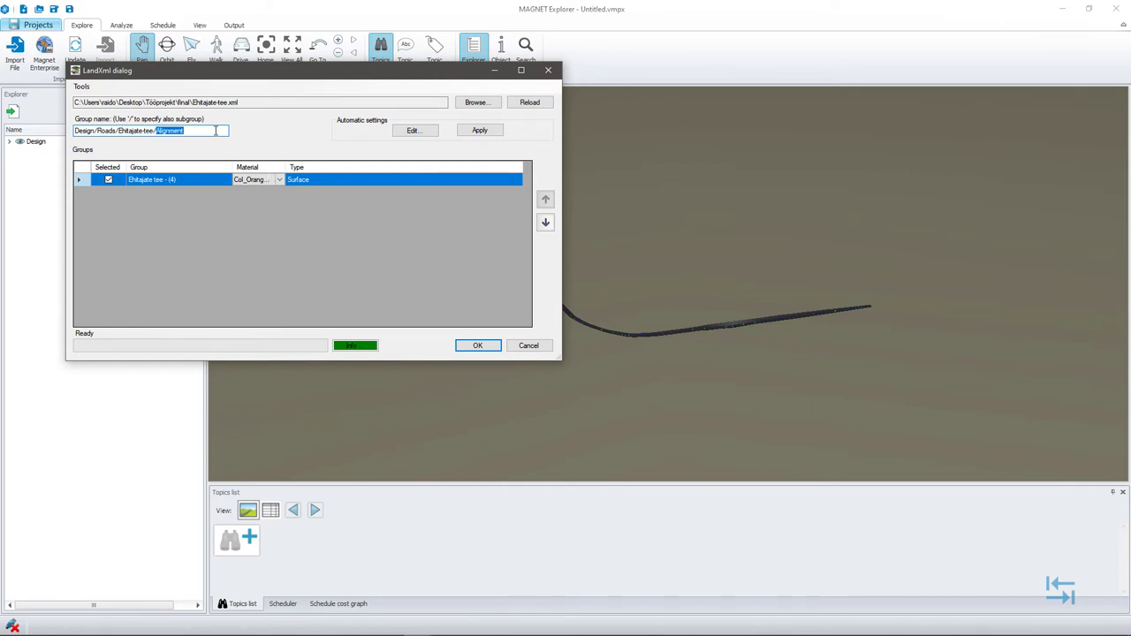
text(Surface)
click(484, 348)
- Load Ehitajate-tee-Alignment.xml for import and set its group name to Design/Roads/Ehitajate-tee/Alignment
click(15, 60)
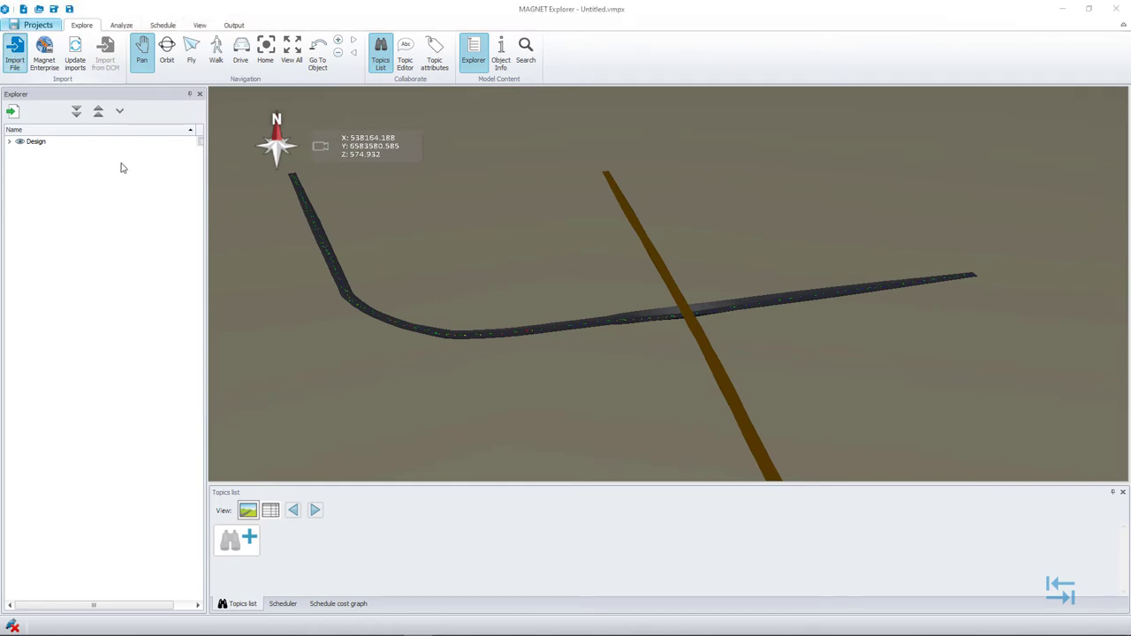
click(174, 123)
click(468, 437)
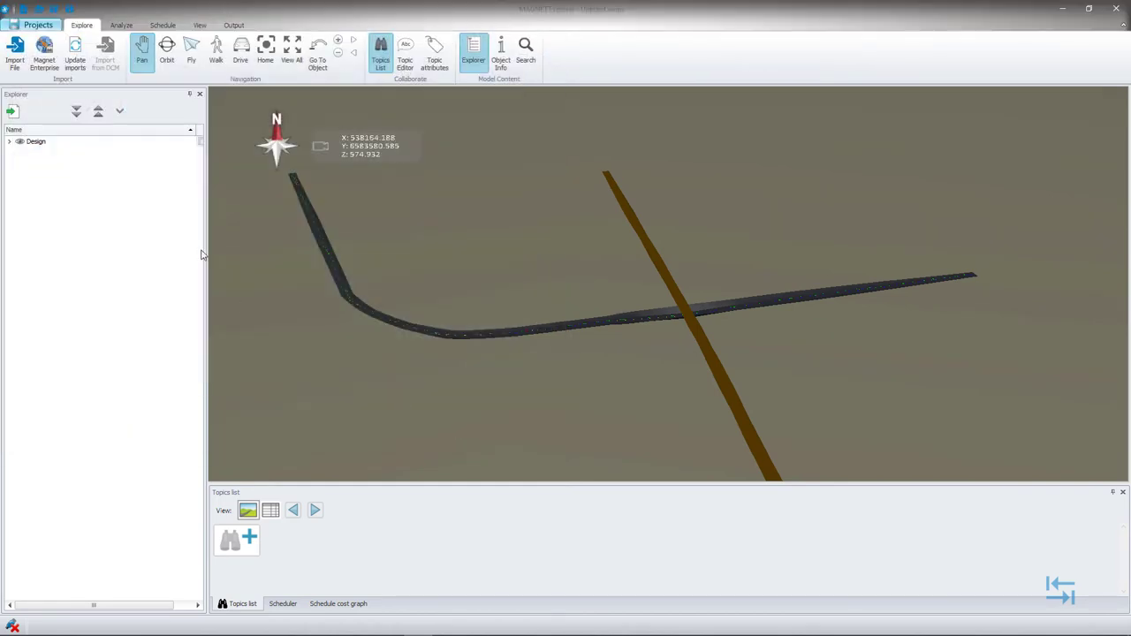
key(BackSpace)
key(BackSpace)
key(BackSpace)
key(BackSpace)
key(BackSpace)
key(BackSpace)
key(BackSpace)
text(Alignment)
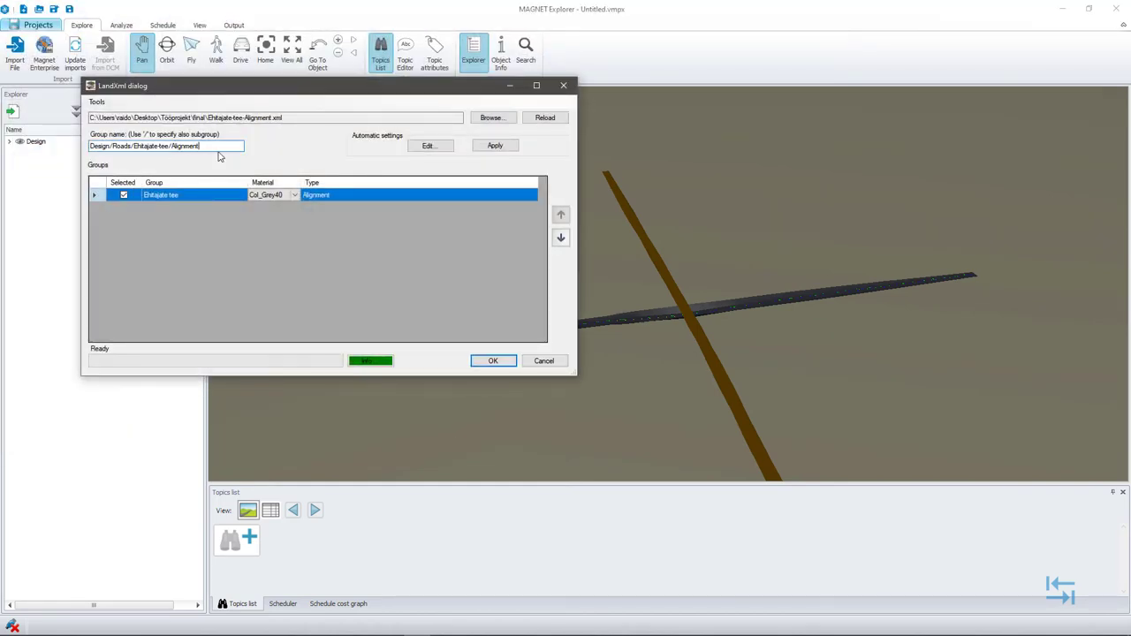
- Assign the Col_Red80 material to the Ehitajate tee alignment and import it
click(294, 195)
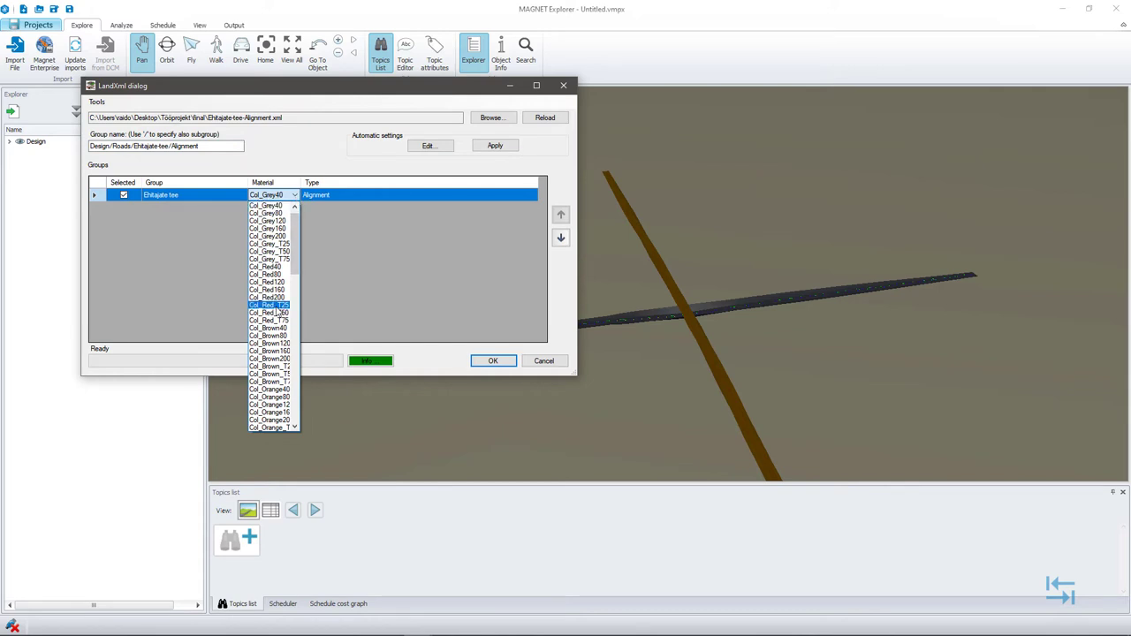
click(269, 274)
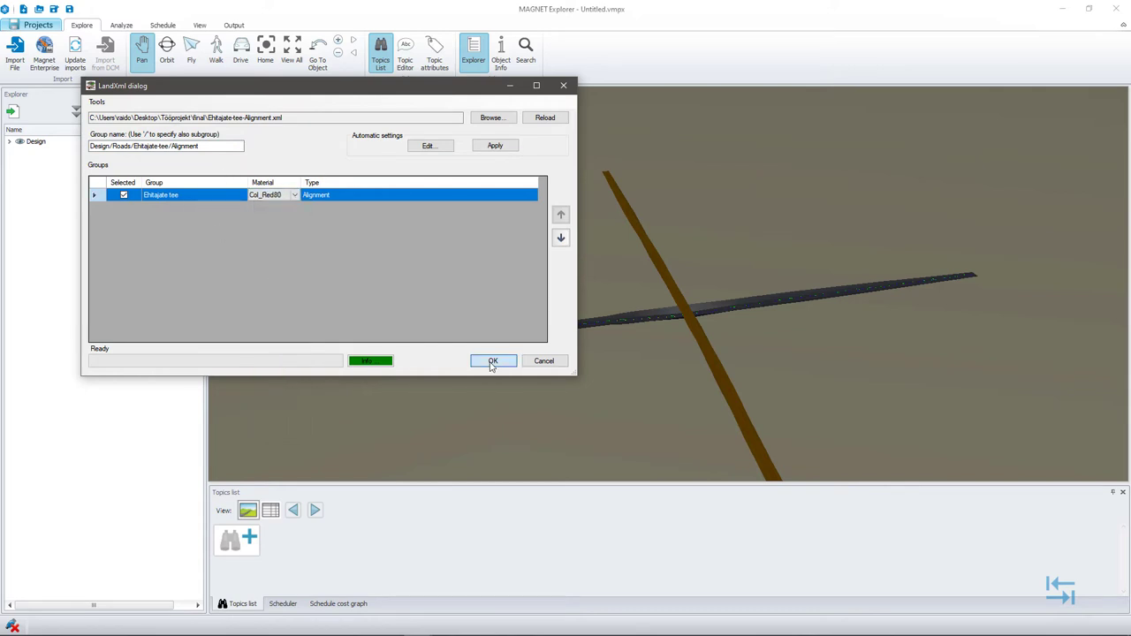
click(491, 360)
scroll(672, 320, up, 2)
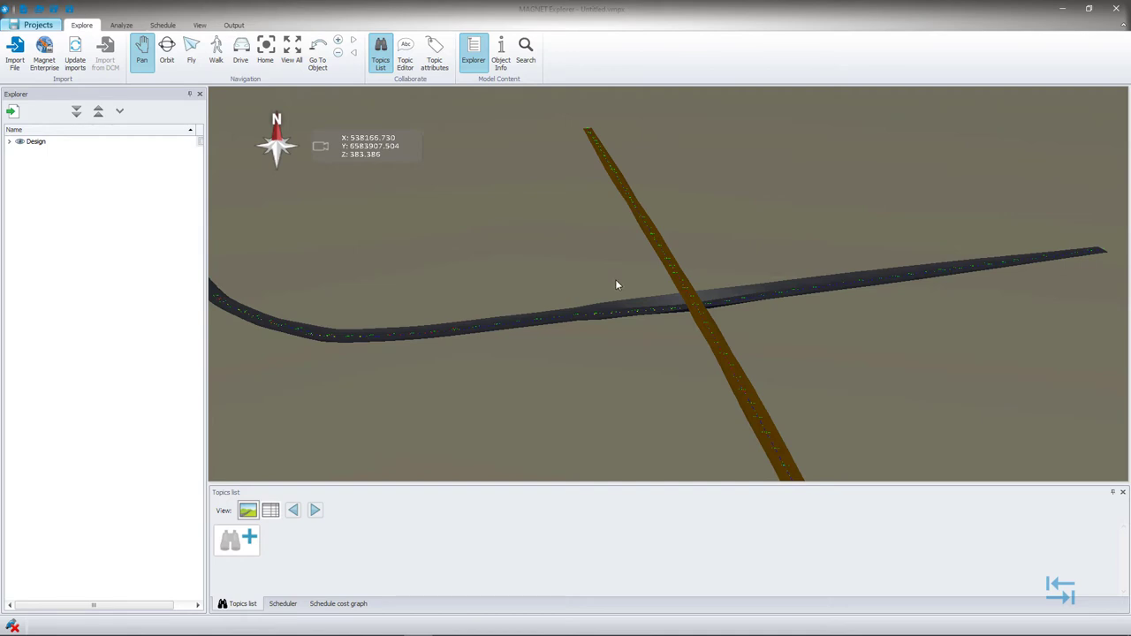
- Load Ehitajate-tee-IFC4-GenericComponents.ifc for import and set its main group to Design/Bridge/Ehitajate
click(14, 53)
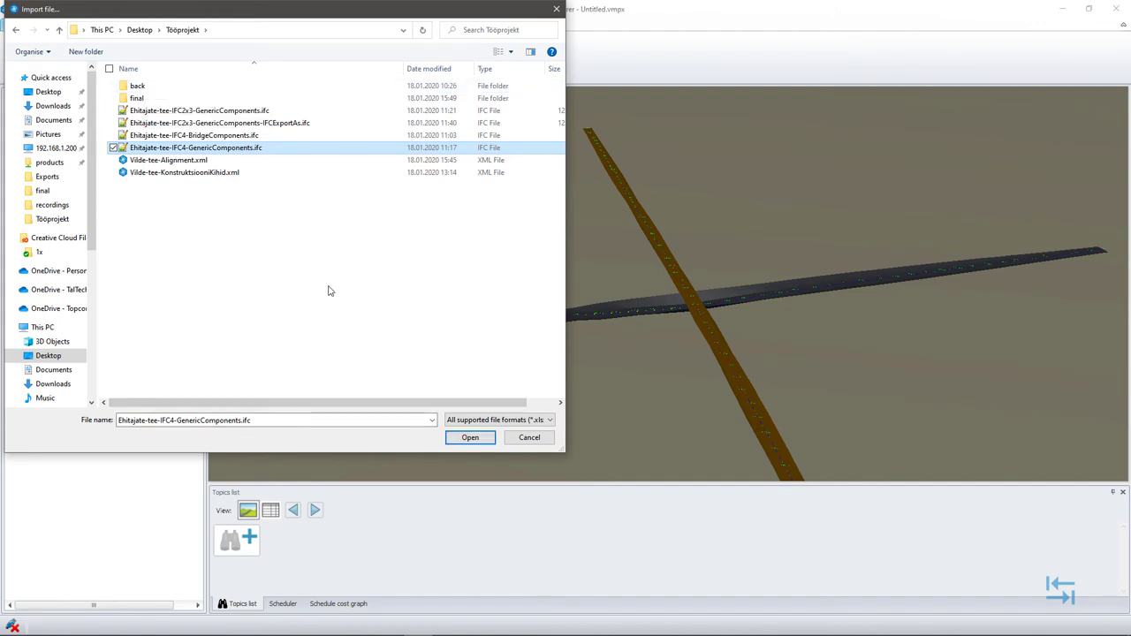
click(470, 437)
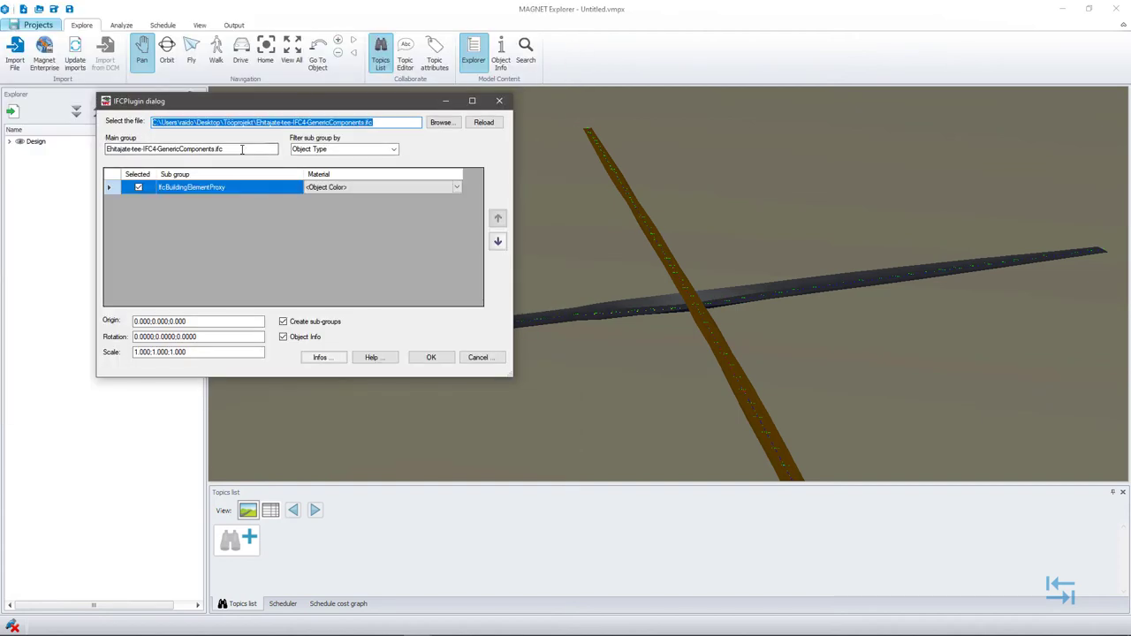
text(Design/Bridge/)
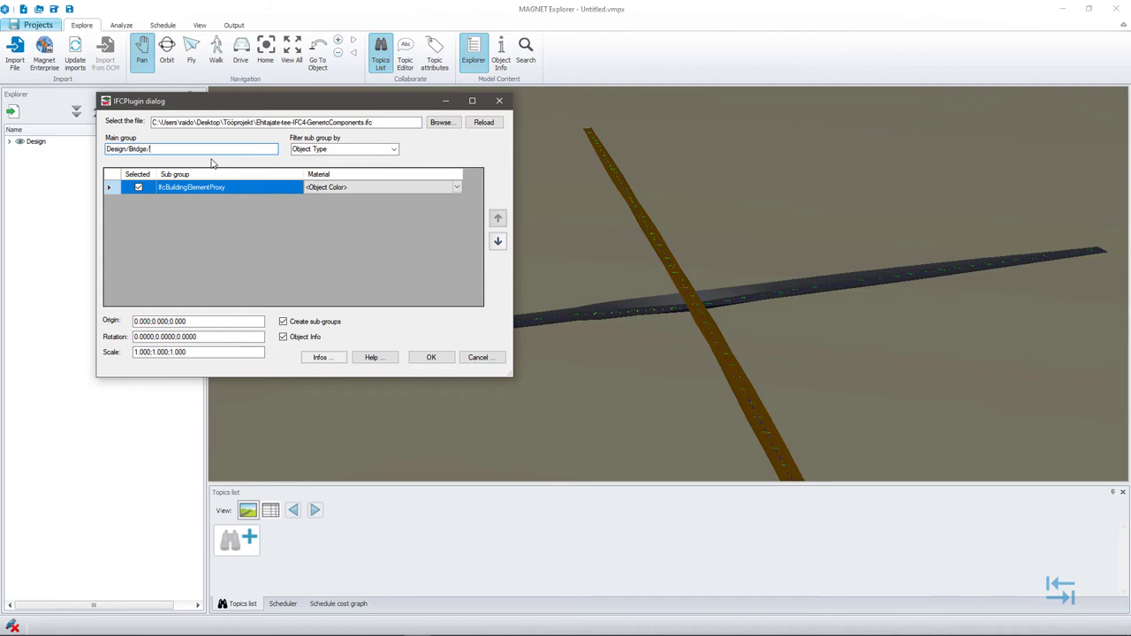
text(Ehitajate)
- Try filtering the IFC sub-groups by Layer, return the filter to Object Type and import the bridge model
click(393, 149)
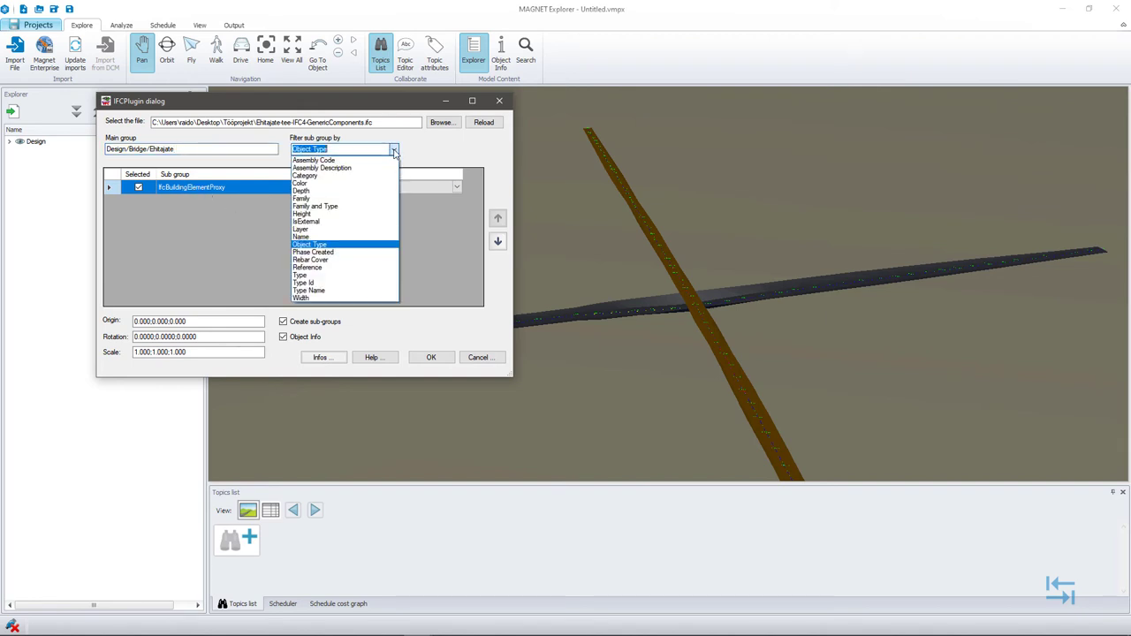
click(321, 229)
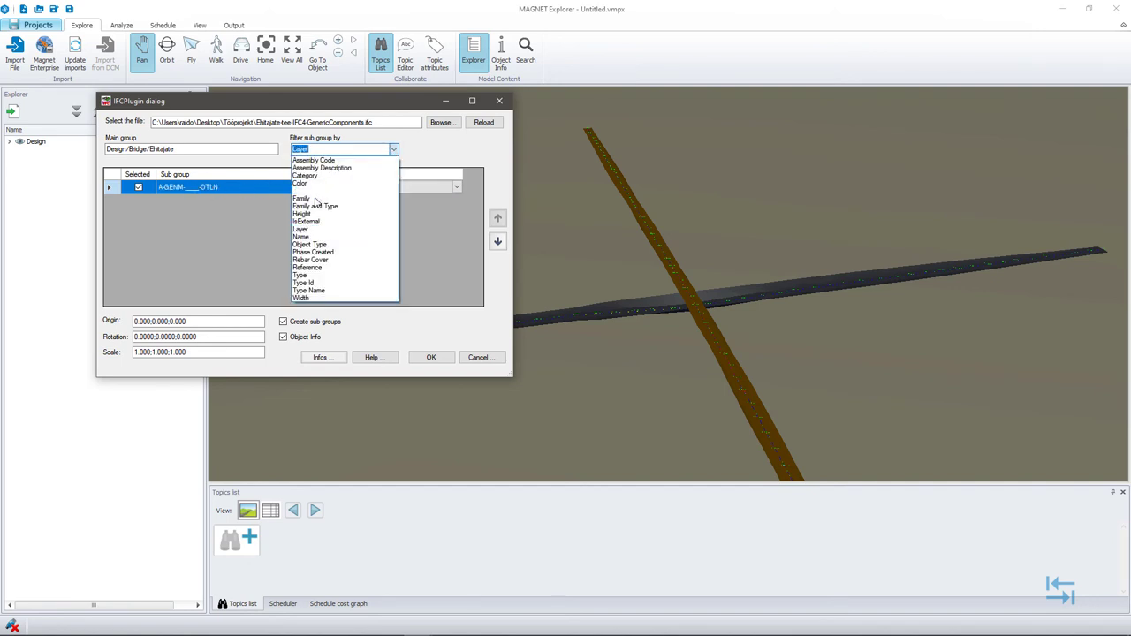
click(320, 244)
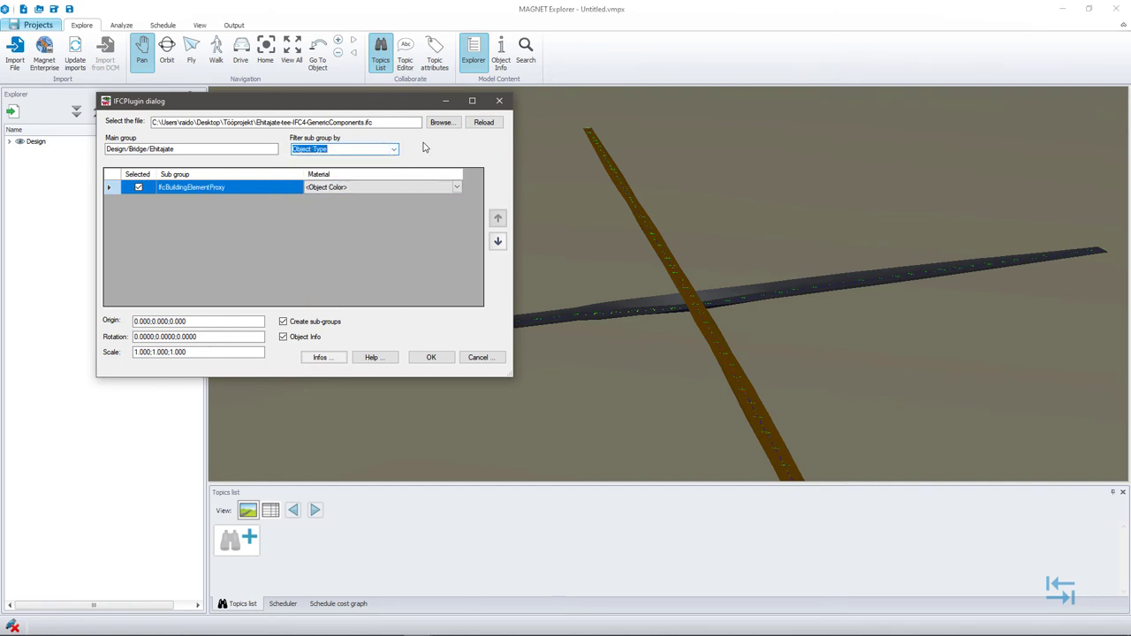
click(433, 358)
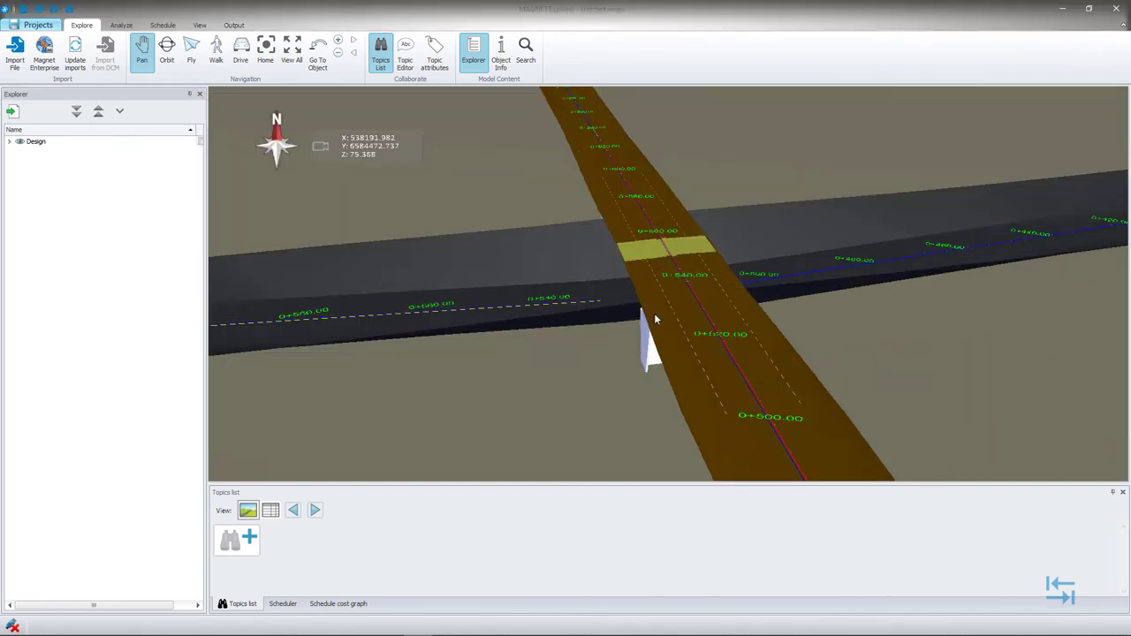
- Examine the imported bridge from several sides where the orange road crosses over the dark road
scroll(619, 291, up, 5)
middle_drag(538, 278, 1069, 303)
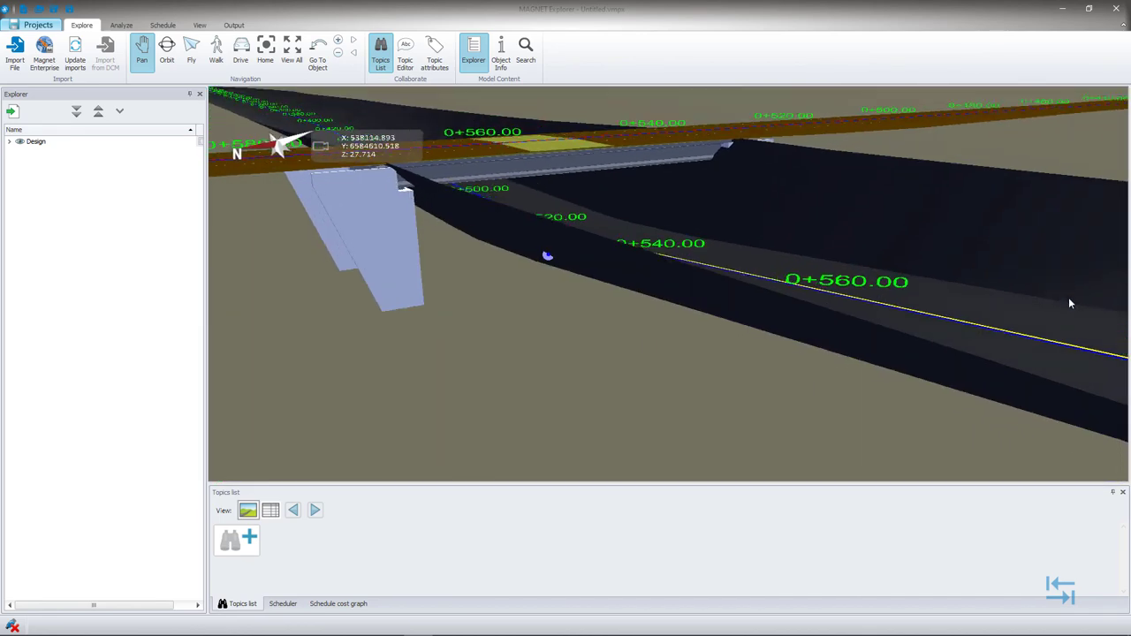
scroll(624, 297, down, 10)
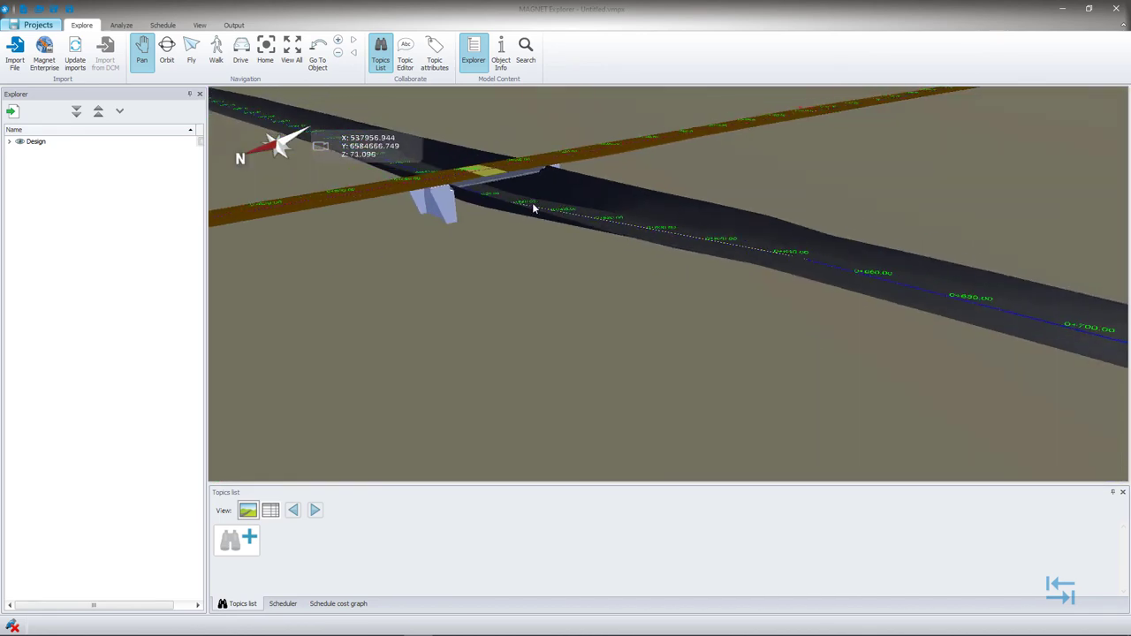
middle_drag(533, 208, 598, 315)
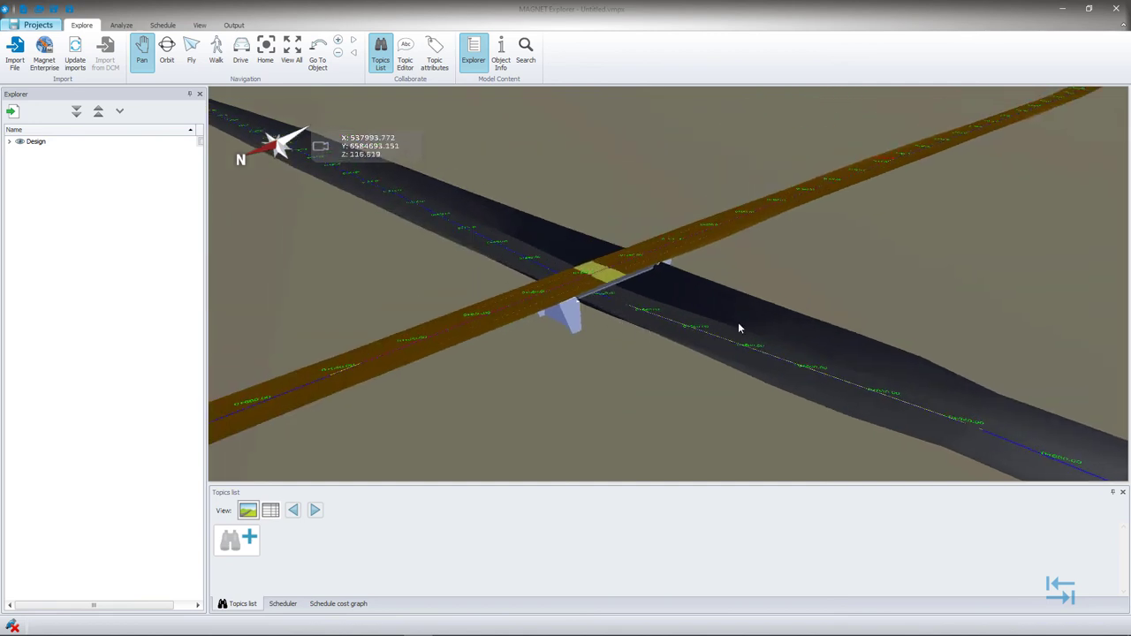
drag(690, 319, 712, 274)
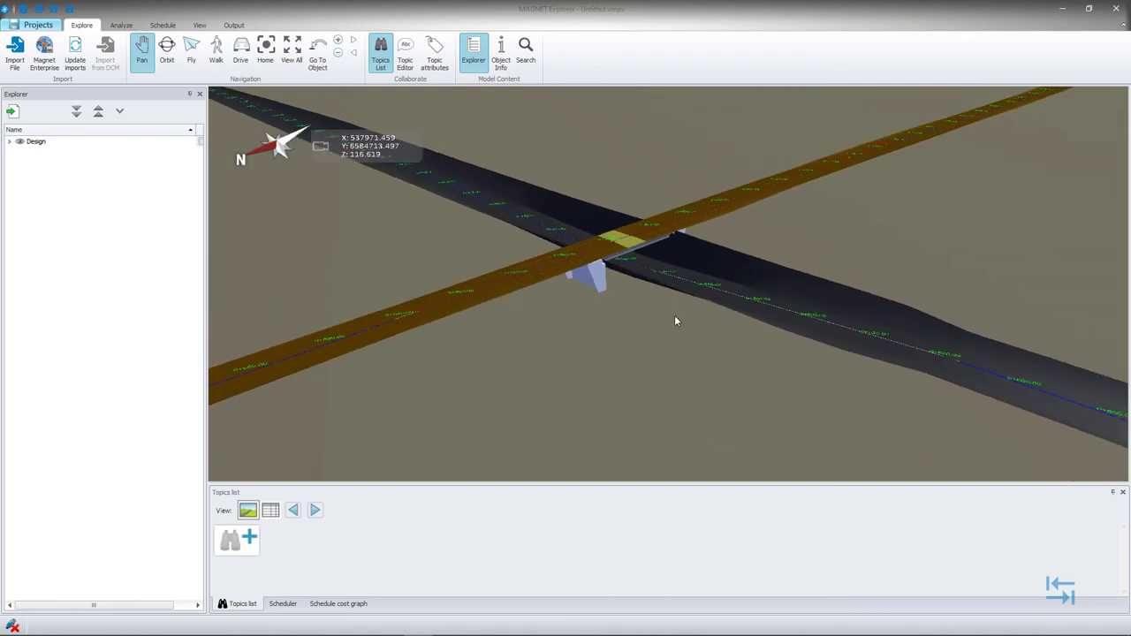
- Follow the dark road away from the bridge and inspect its alignment, station labels and curve radius labels
middle_drag(656, 339, 631, 339)
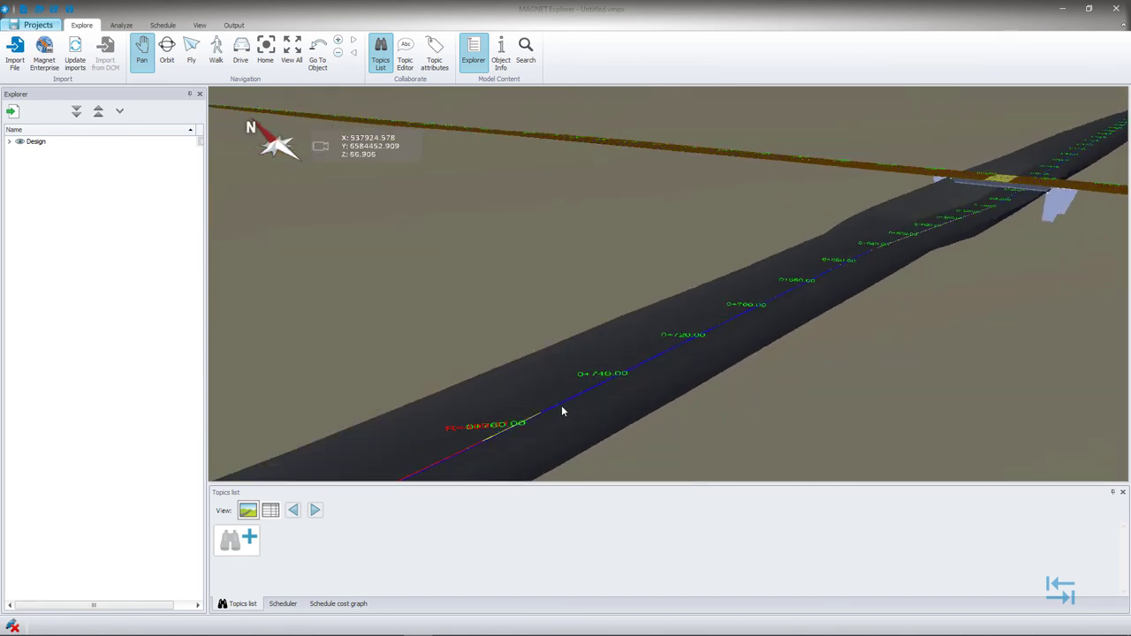
middle_drag(560, 410, 643, 390)
middle_drag(559, 421, 744, 300)
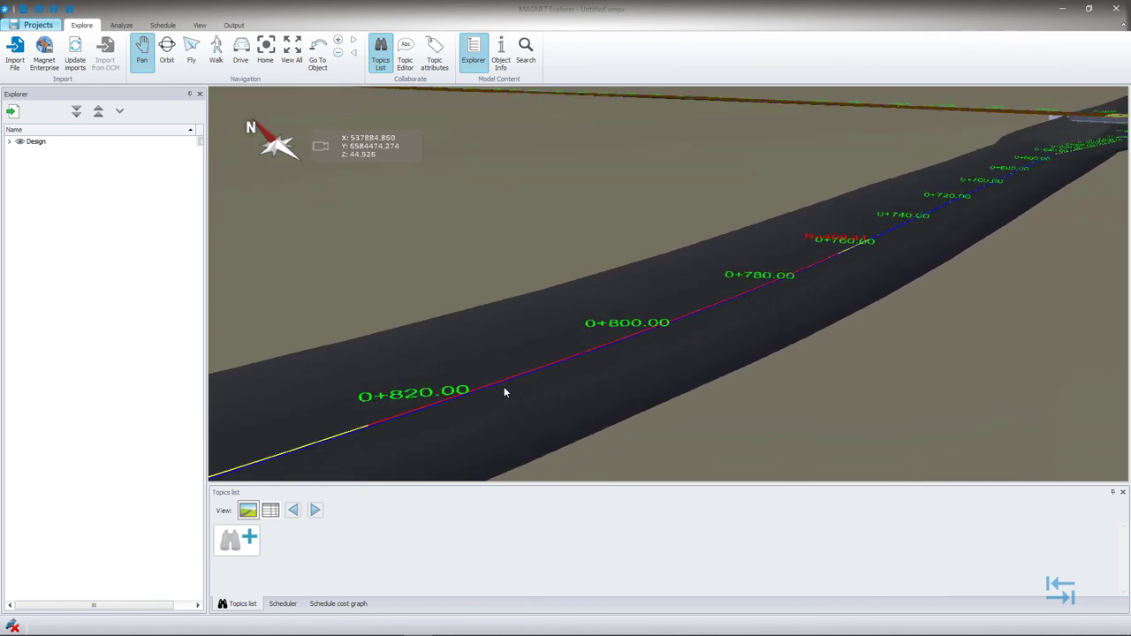
middle_drag(510, 386, 796, 382)
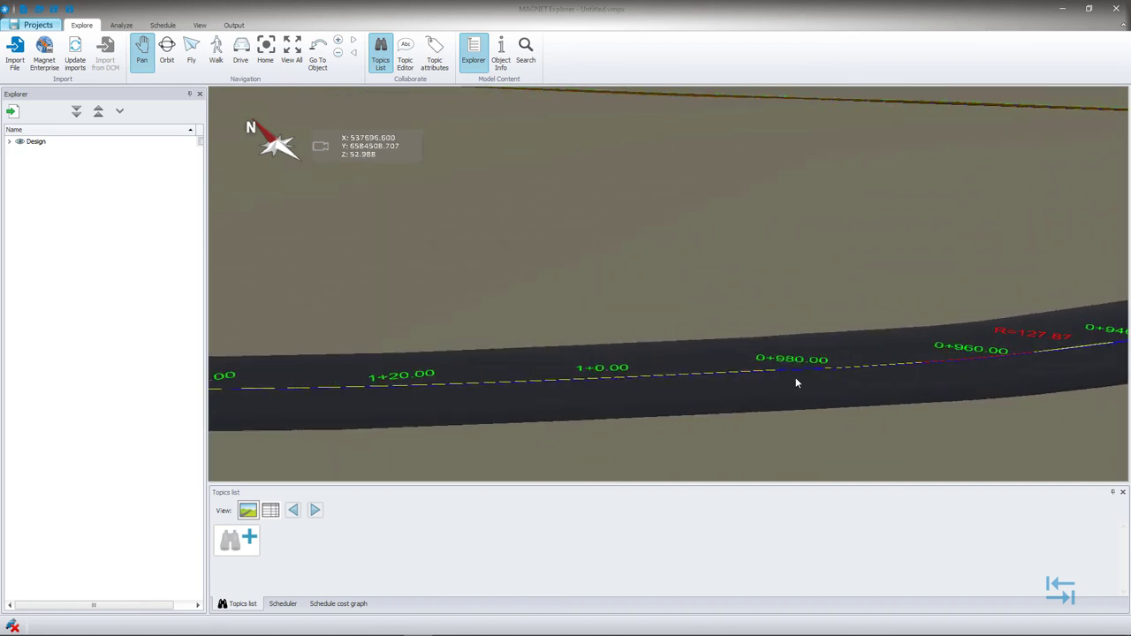
middle_drag(493, 403, 676, 334)
scroll(676, 334, down, 4)
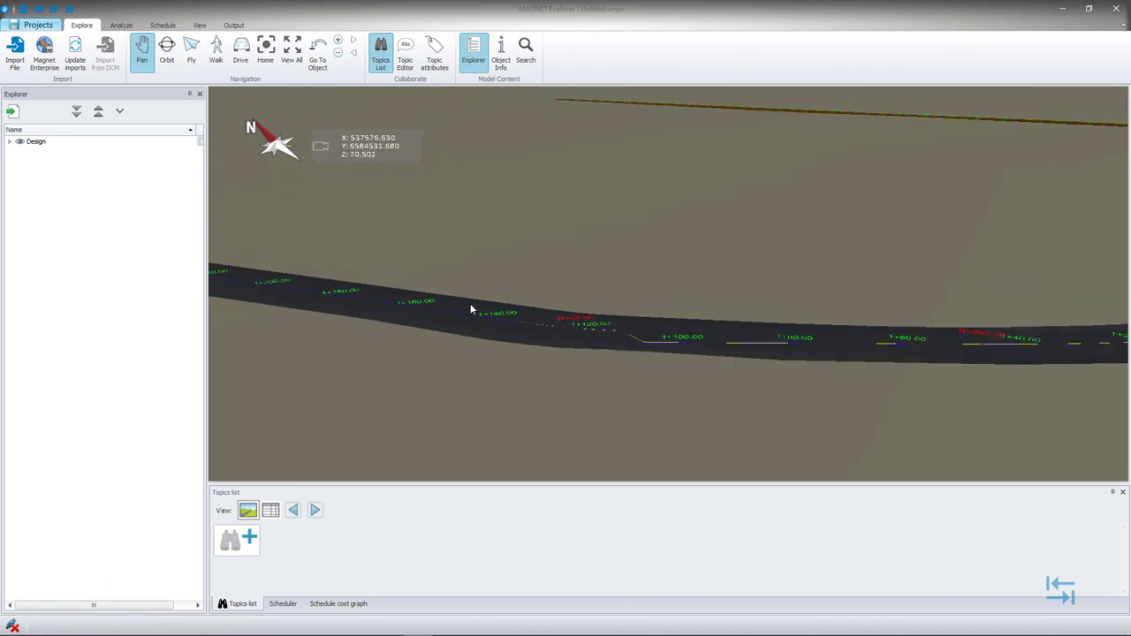
middle_drag(471, 309, 813, 370)
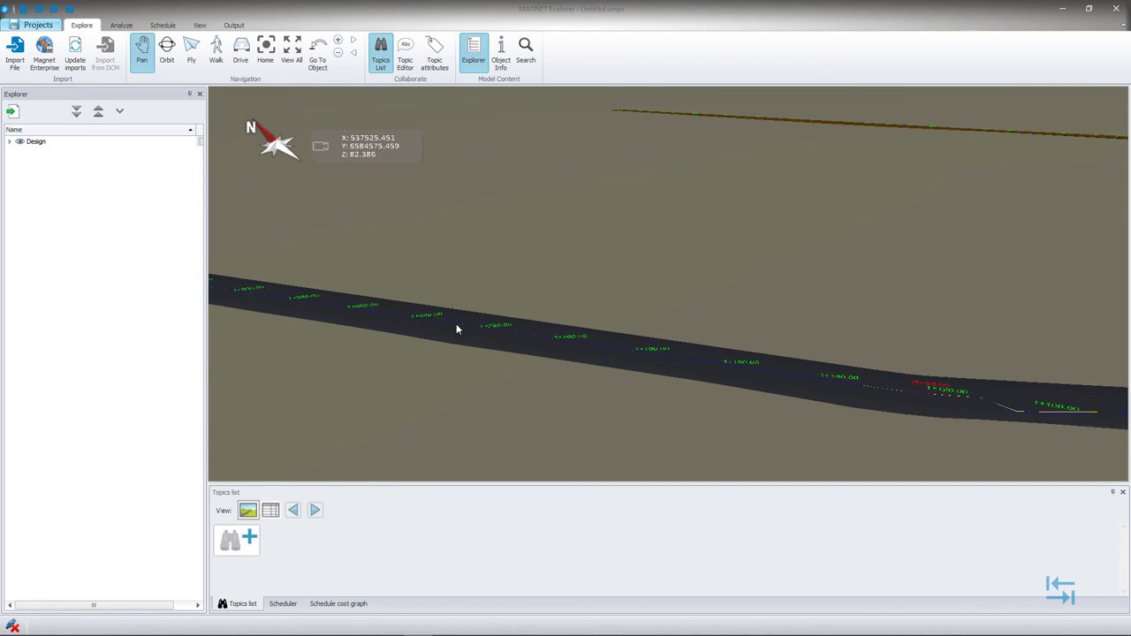
scroll(790, 399, up, 4)
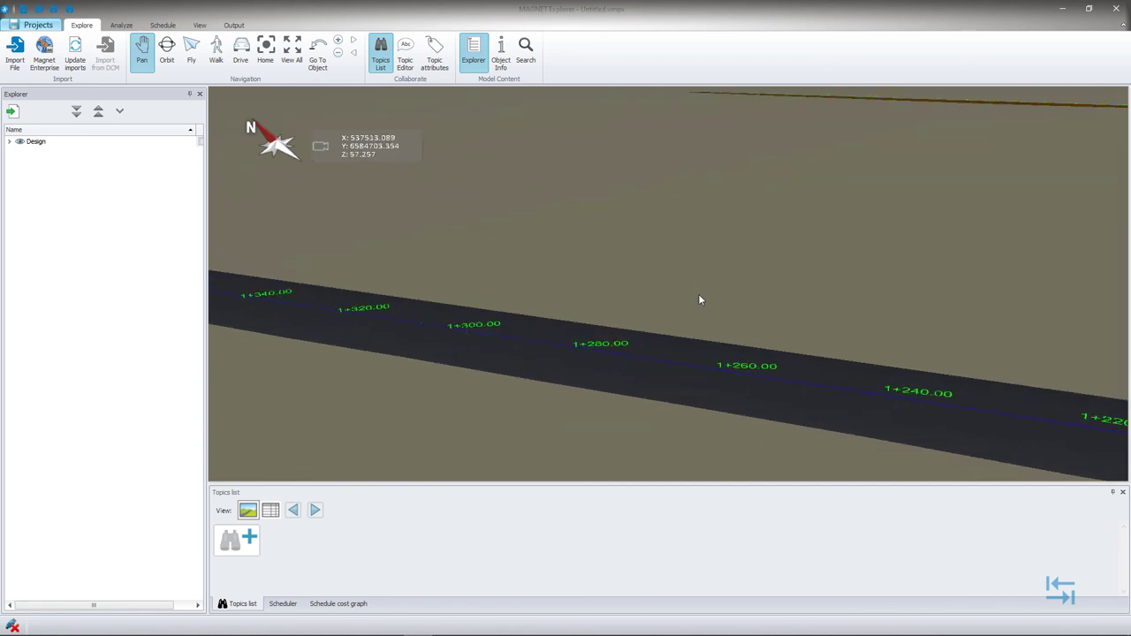
scroll(548, 367, down, 6)
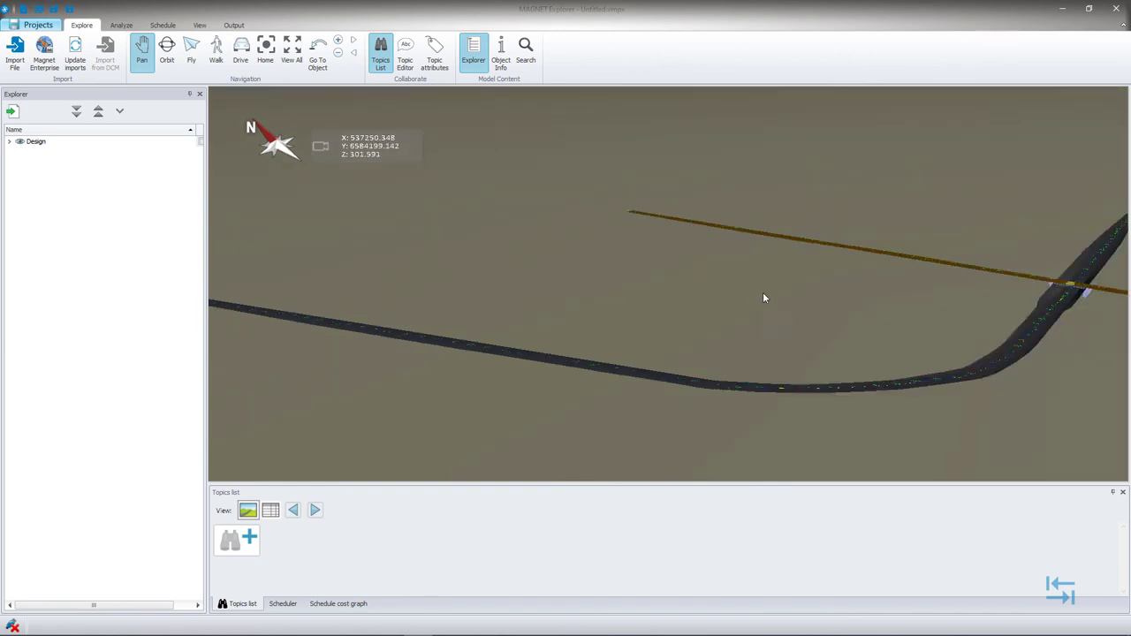
- Review both roads together with the bridge at their crossing
drag(765, 298, 272, 316)
scroll(827, 370, up, 2)
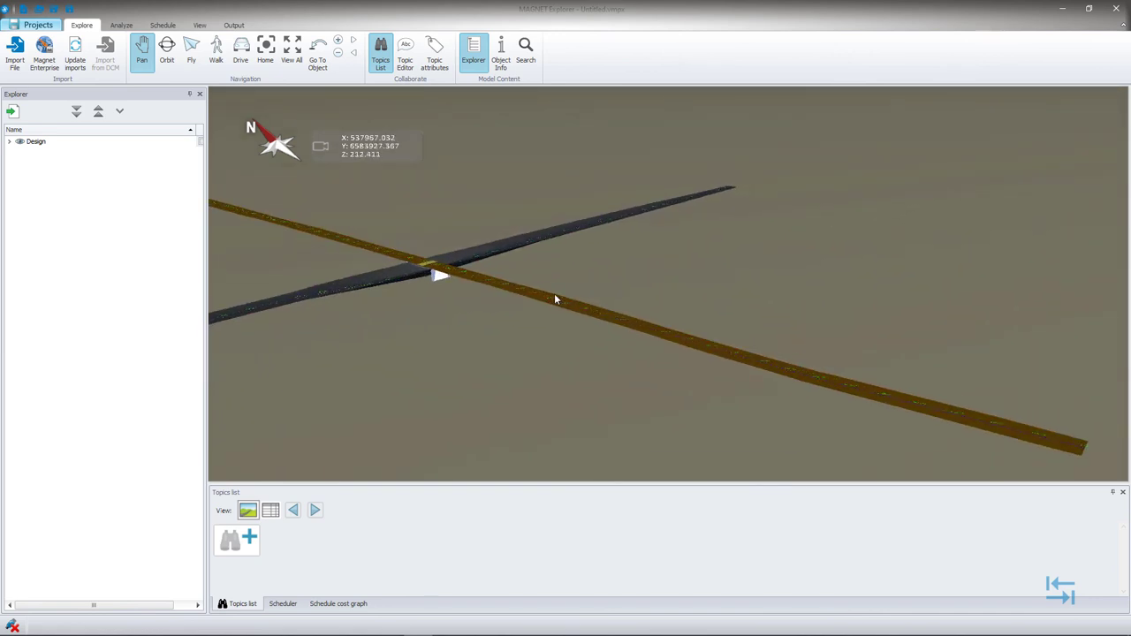
scroll(630, 320, up, 4)
scroll(630, 324, up, 2)
middle_drag(644, 333, 585, 259)
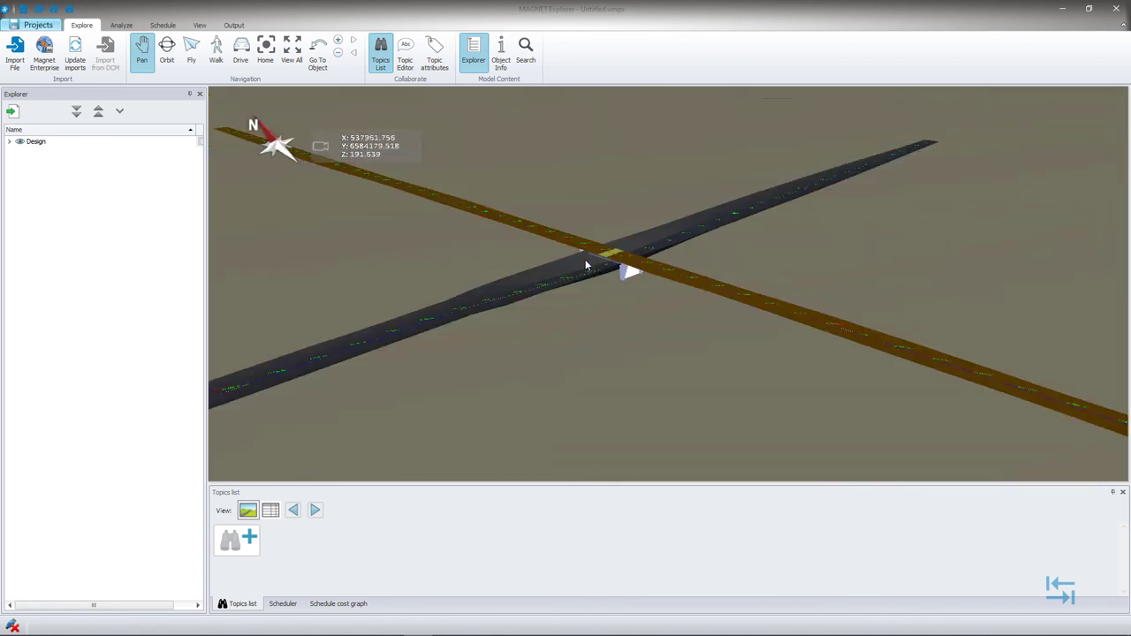